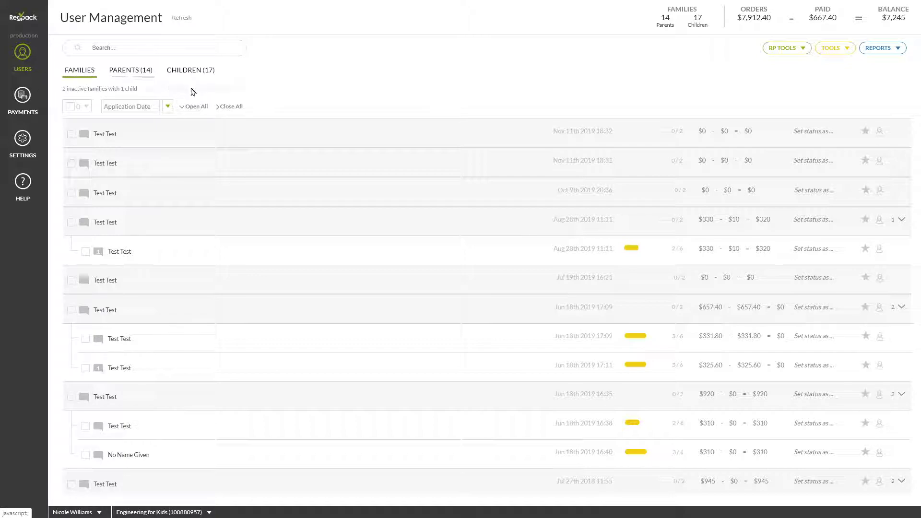
Open Project Settings and review the Applicant Naming options.
mouse_move(49, 152)
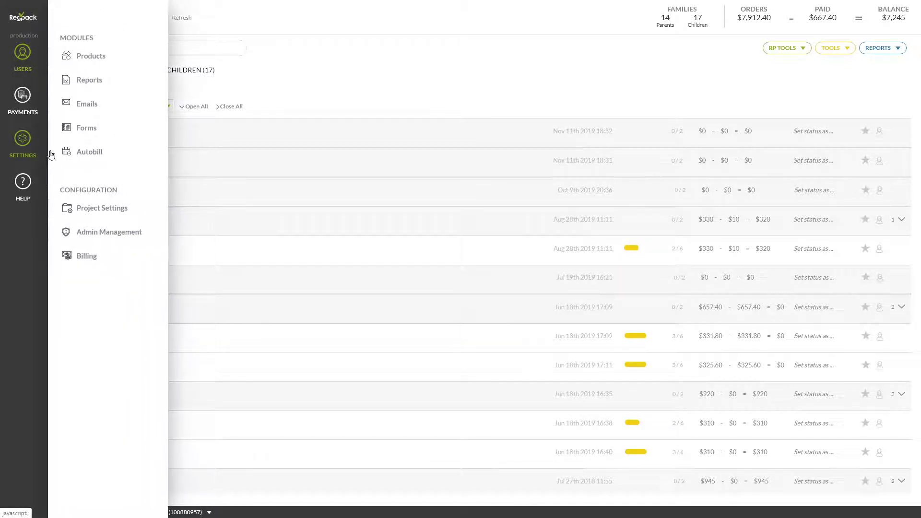
left_click(107, 207)
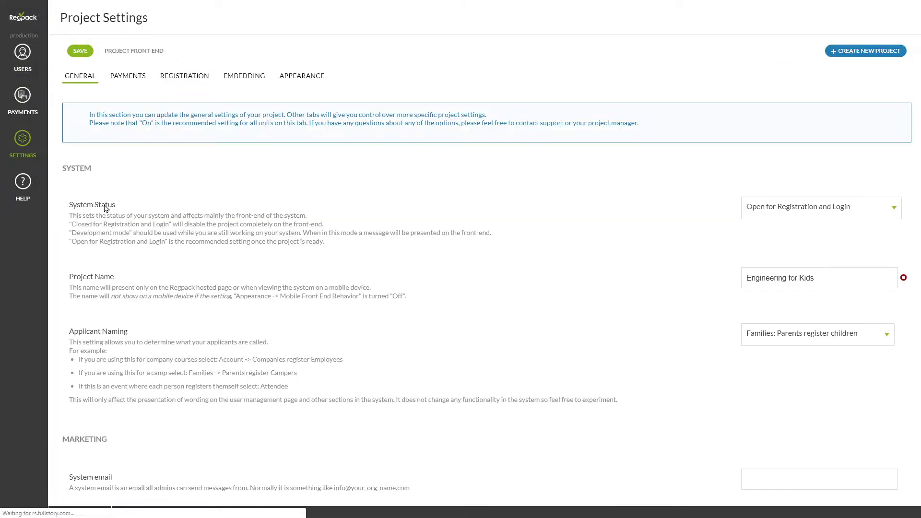
left_click(808, 334)
Back in User Management, list the 14 parents, then the 17 children.
left_click(25, 55)
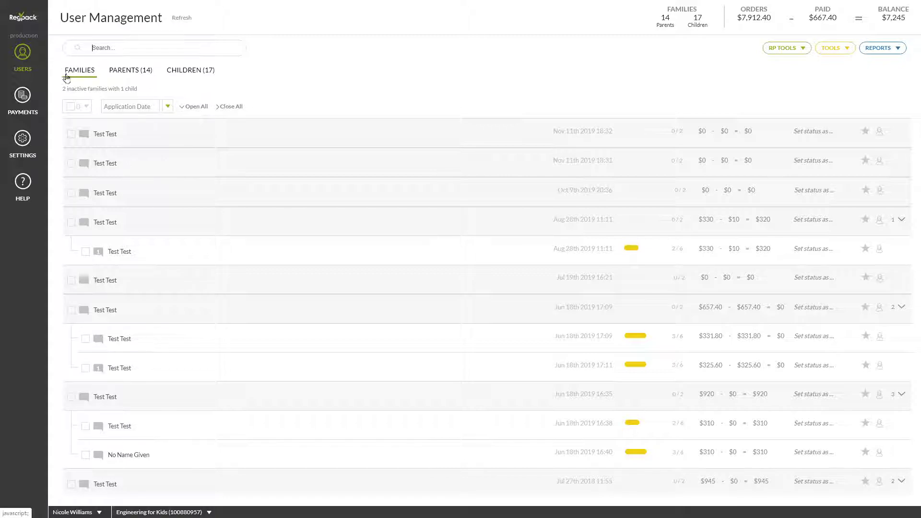
left_click(130, 74)
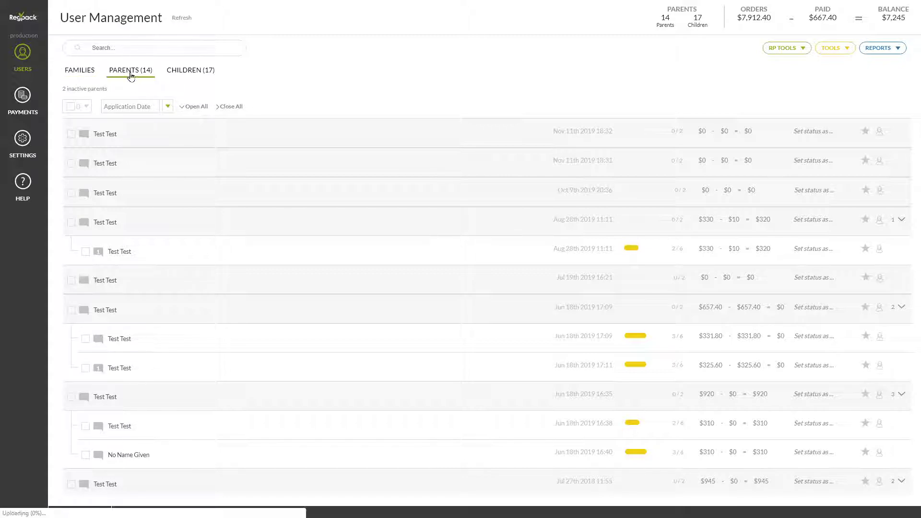
left_click(172, 79)
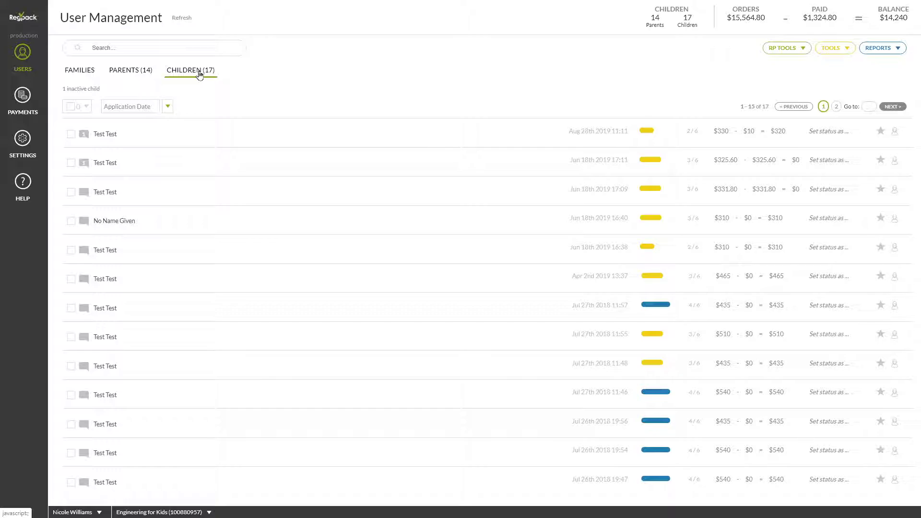
From the Families list, open the Aug 28th child's record and view its form status.
left_click(81, 70)
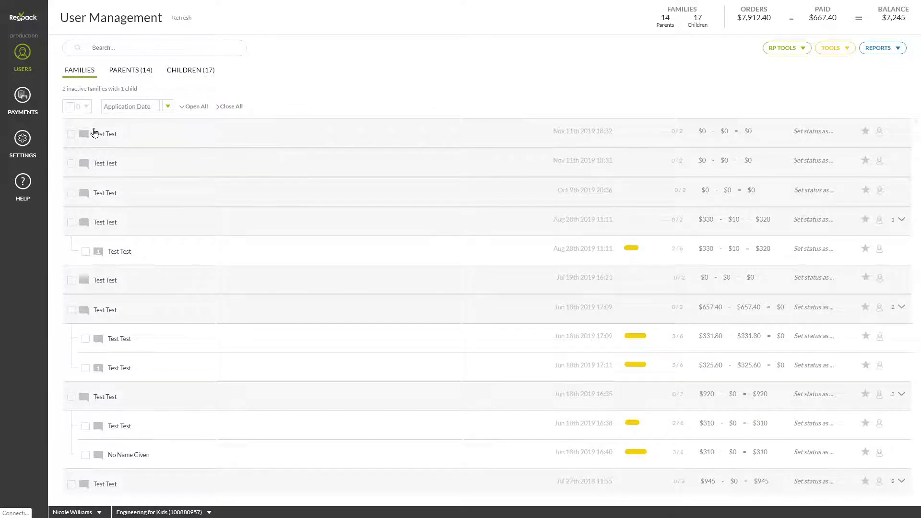
left_click(103, 253)
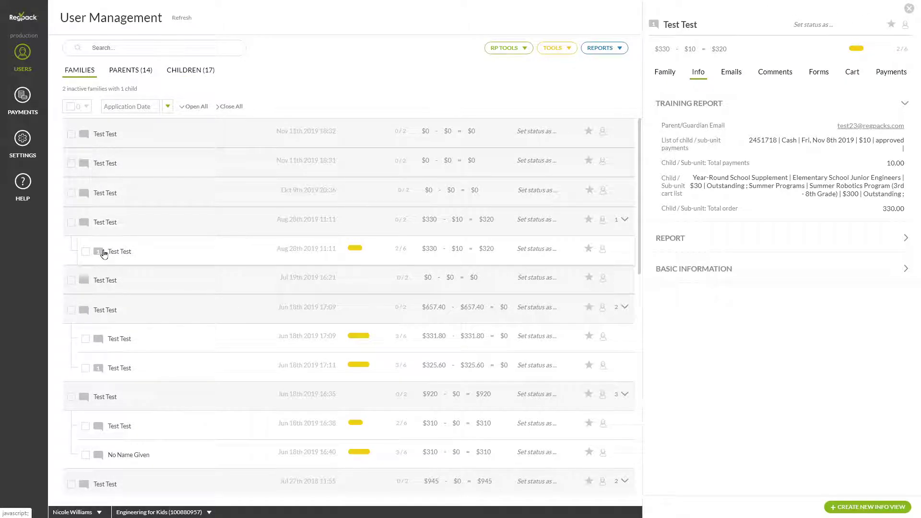
left_click(389, 251)
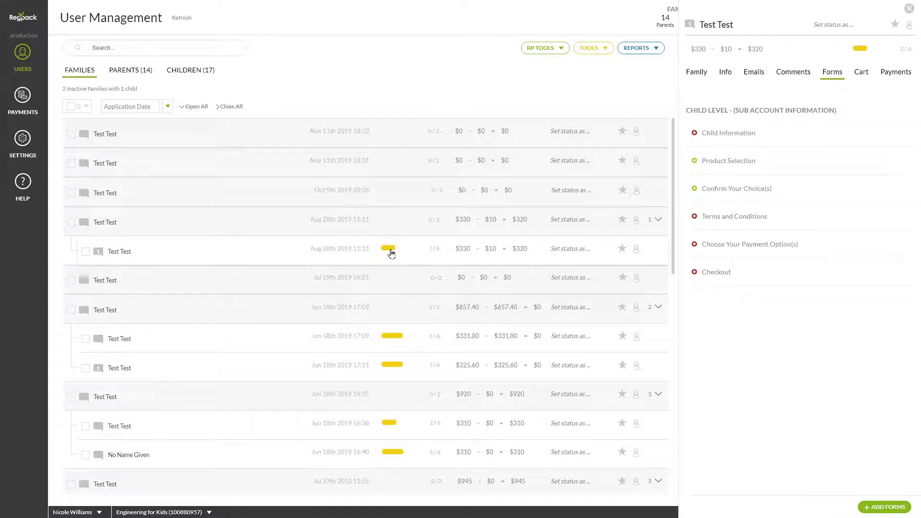
Browse the child's Family, Info, Emails, Forms, Cart and Payments tabs, ending on the $10 approved payment.
left_click(698, 73)
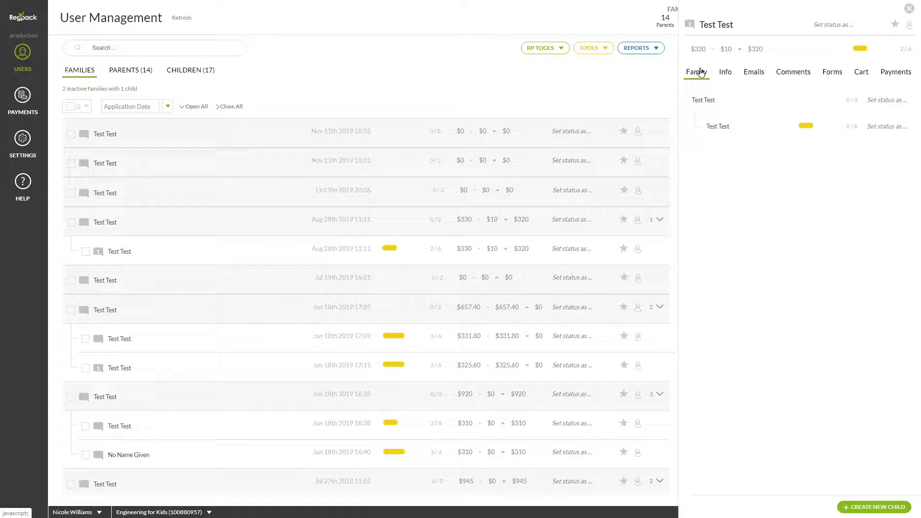
left_click(726, 73)
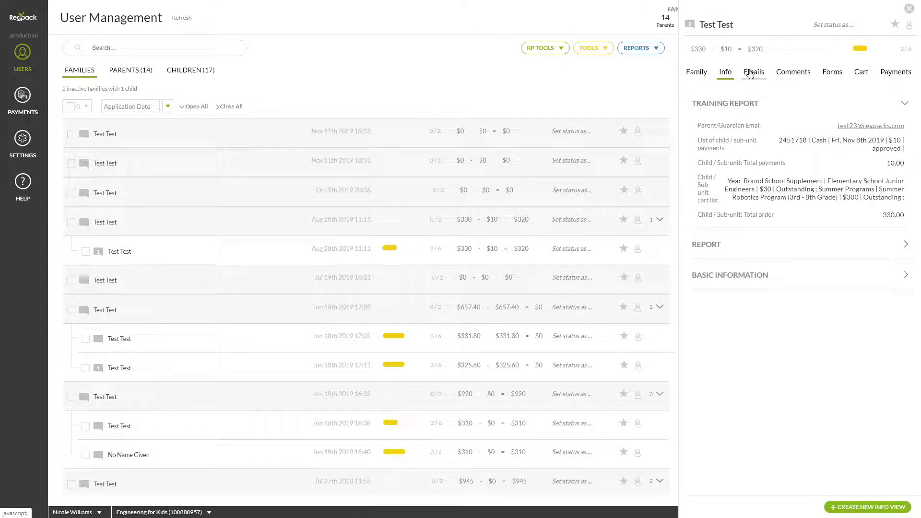
left_click(750, 74)
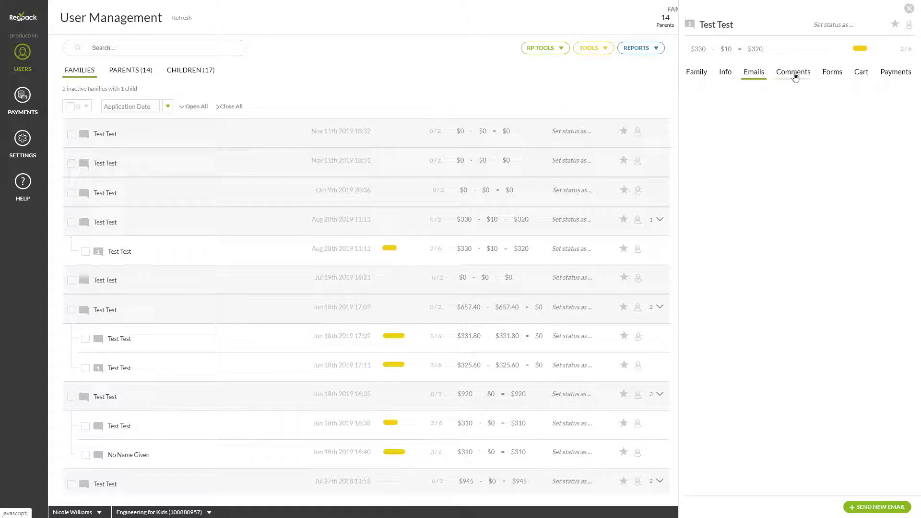
left_click(830, 75)
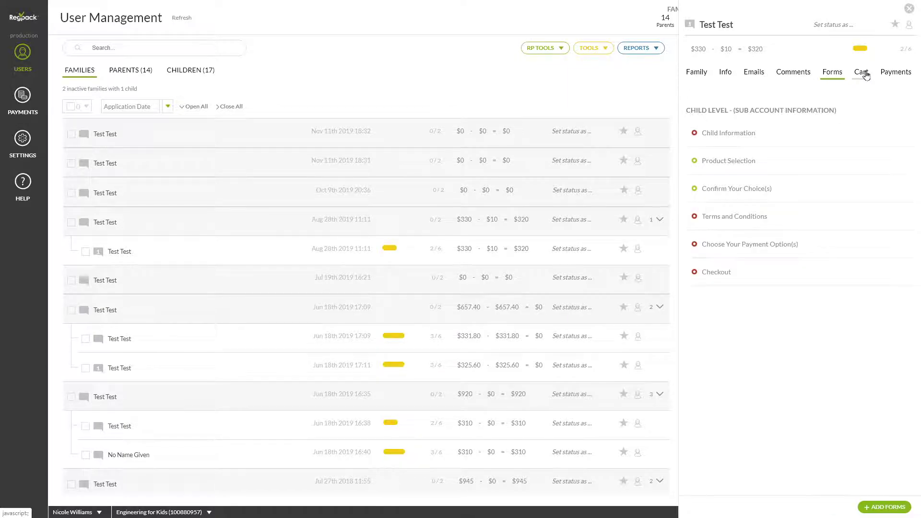
left_click(863, 74)
left_click(898, 80)
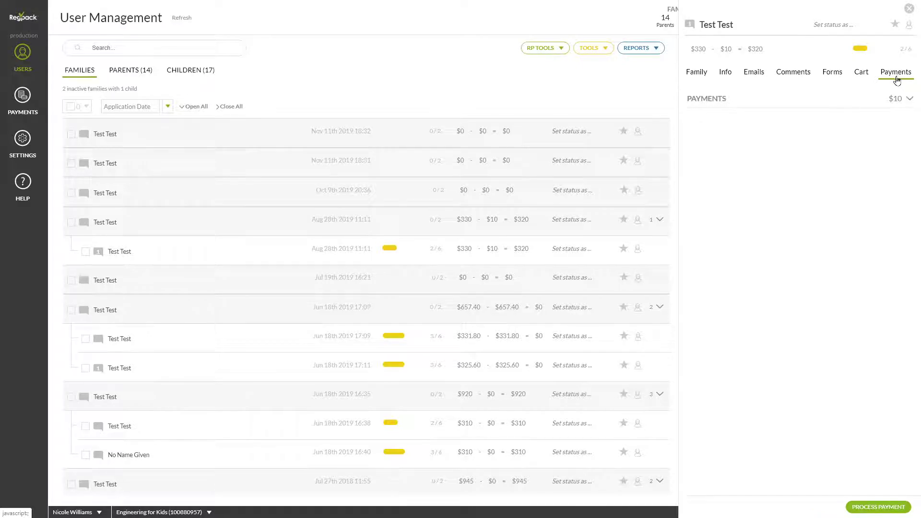
Close the child's details and try a user search for 'test', then clear it.
left_click(910, 9)
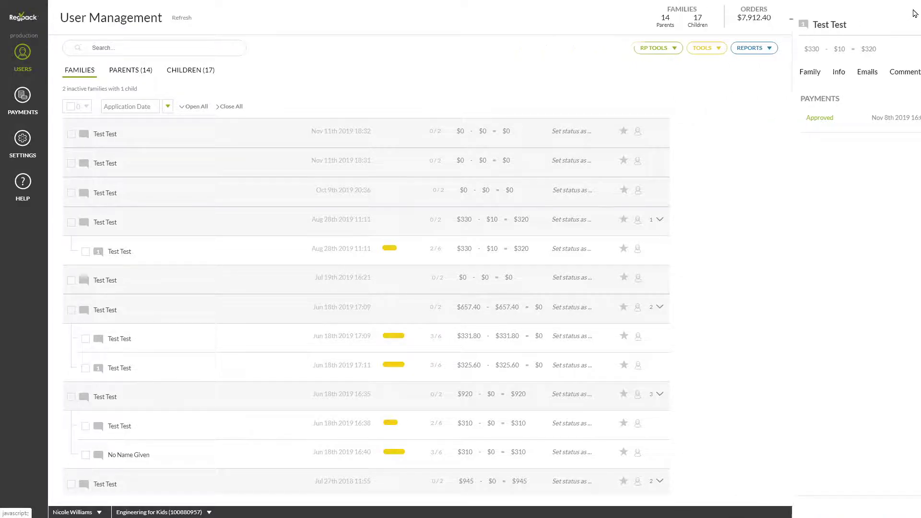
left_click(215, 48)
type("test")
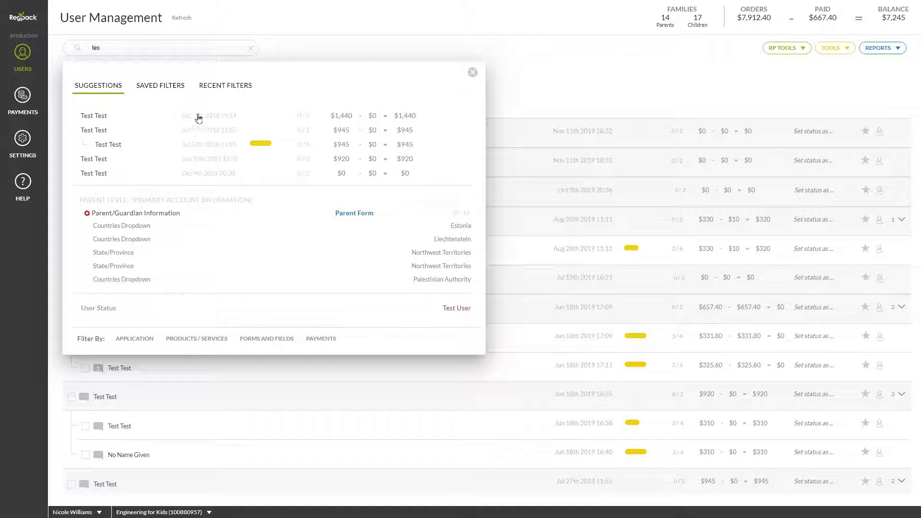
key("BackSpace")
key("BackSpace")
key("BackSpace")
key("BackSpace")
Apply the saved filter 'Elementary and Middle Unpaid' and expand its conditions.
left_click(180, 89)
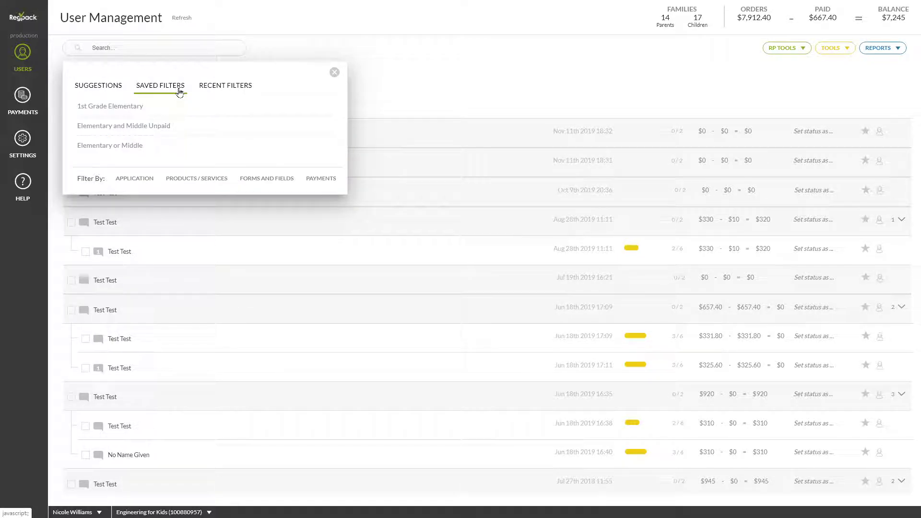
left_click(120, 127)
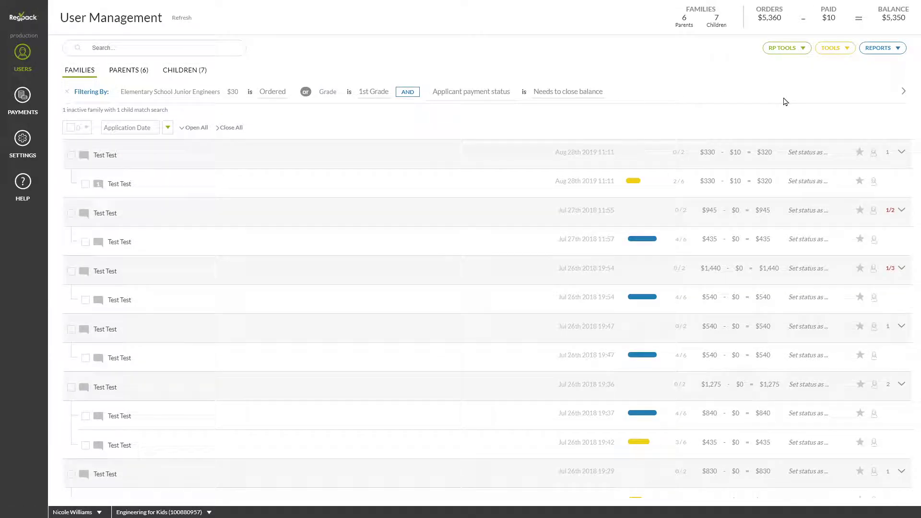
left_click(805, 96)
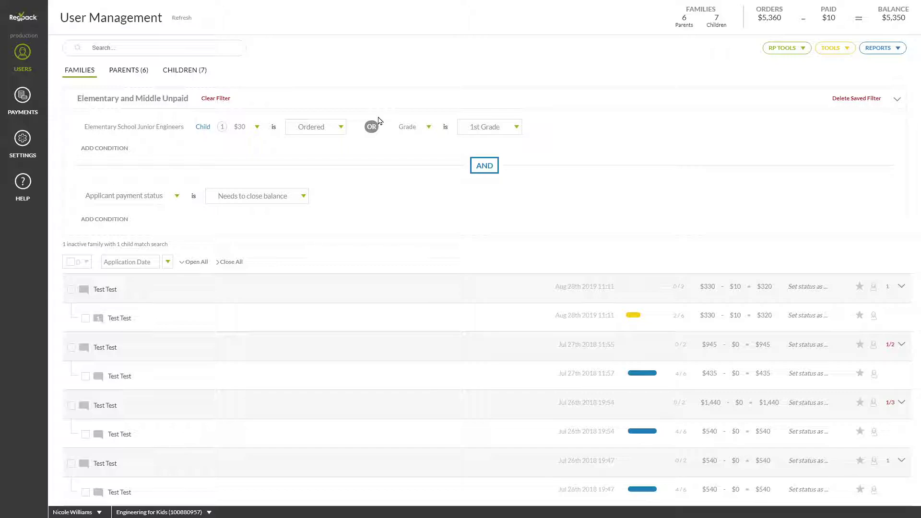
Select all filtered families, run Basic Information, and view it by parents, children, then families.
left_click(71, 264)
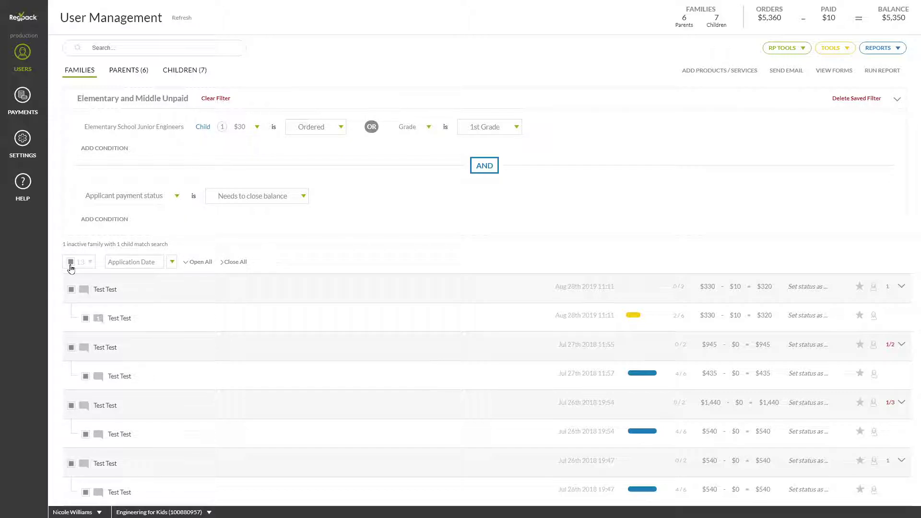
left_click(887, 50)
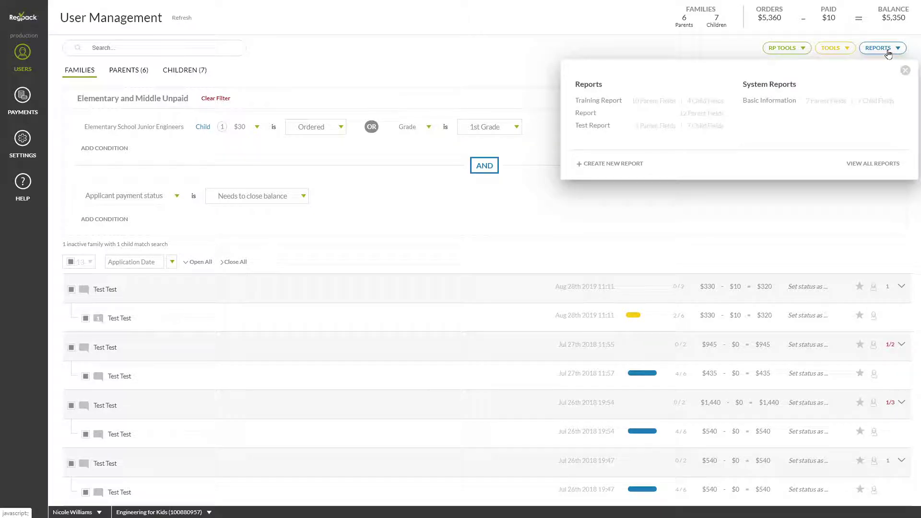
left_click(792, 102)
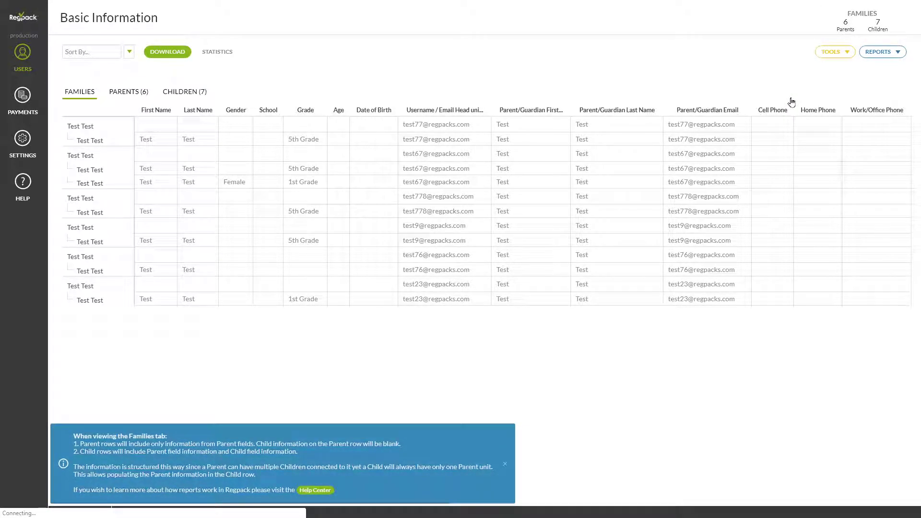
left_click(129, 92)
left_click(182, 92)
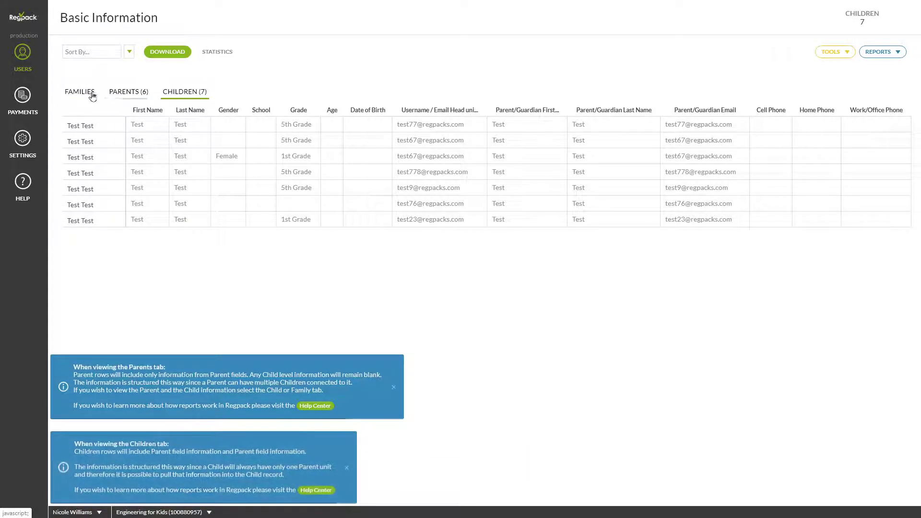
left_click(90, 95)
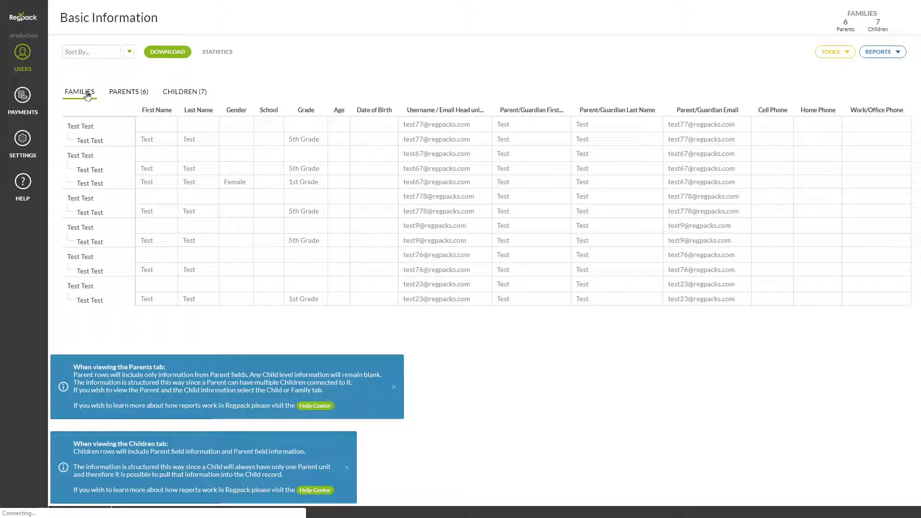
Open Payments for the filtered users, check the 30 upcoming charges, then return to completed payments.
left_click(29, 102)
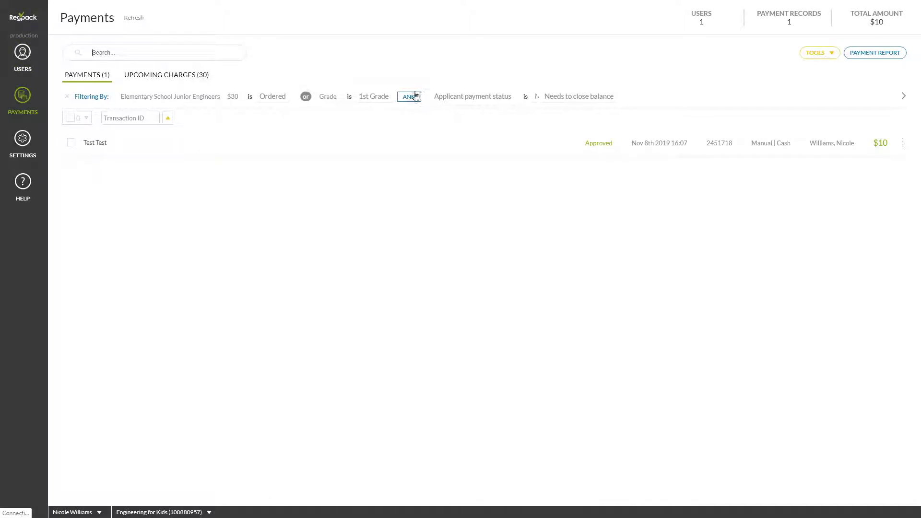
left_click(172, 76)
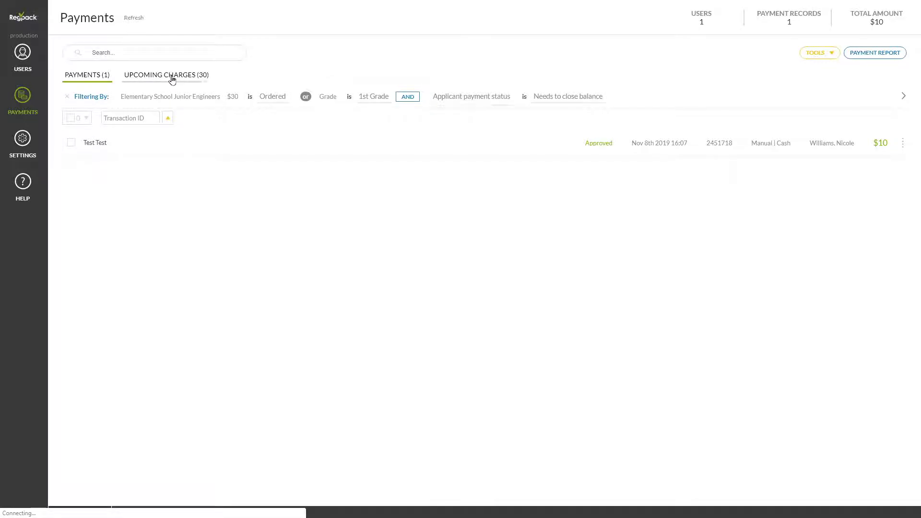
left_click(98, 77)
Select all payments and preview the Payment Report field setup without running it.
left_click(71, 119)
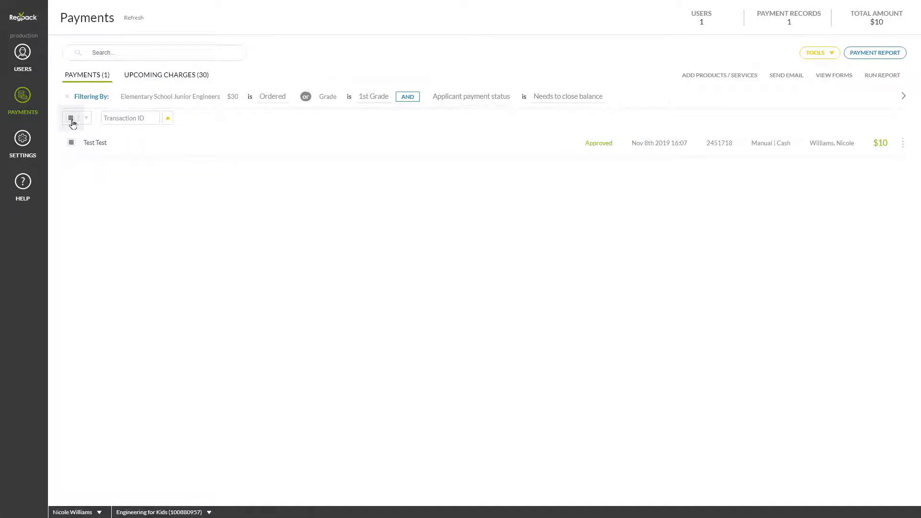
left_click(884, 57)
scroll(882, 156, "down", 7)
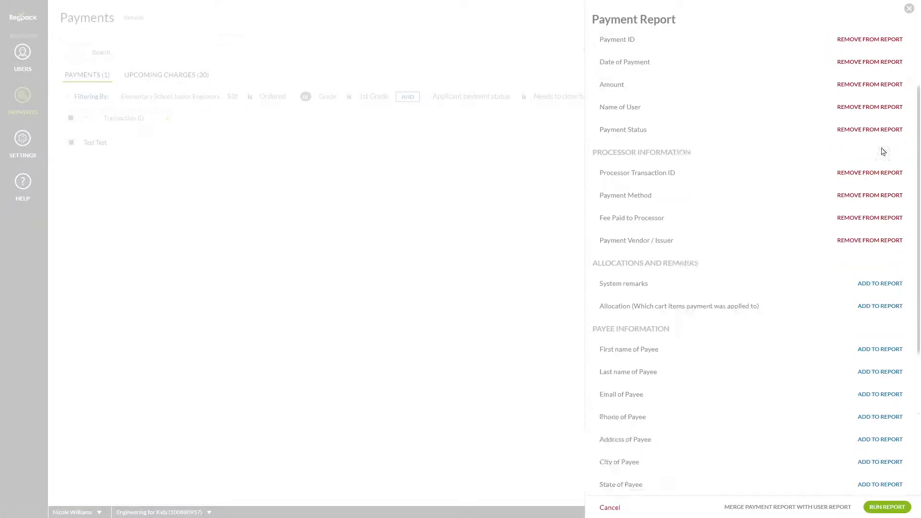
scroll(883, 157, "up", 5)
scroll(882, 157, "up", 3)
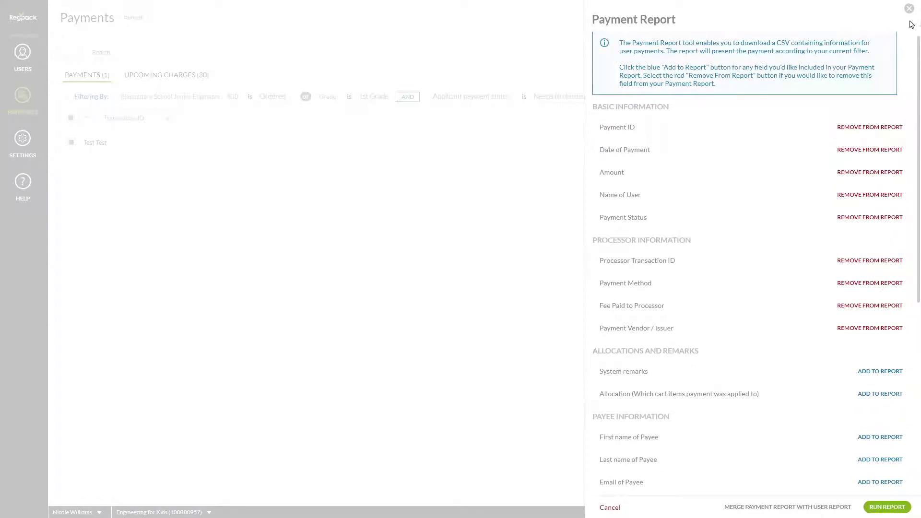
left_click(910, 10)
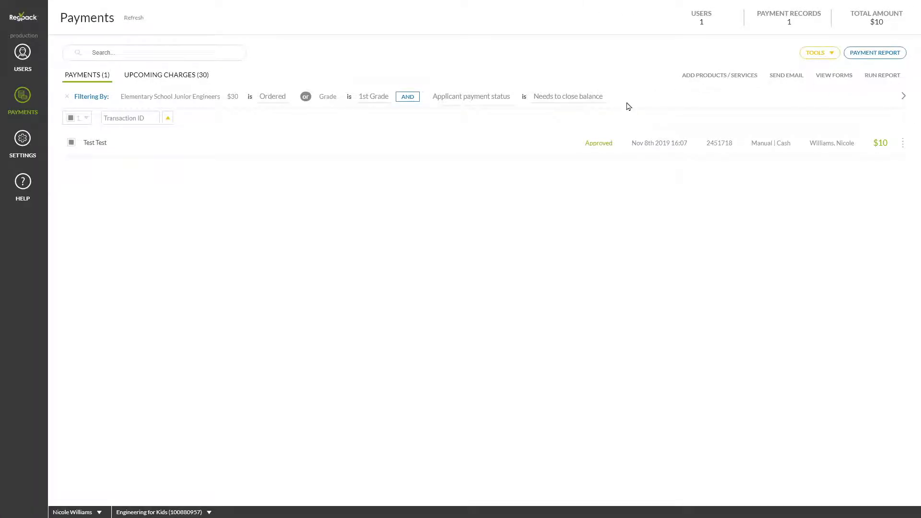
left_click(22, 140)
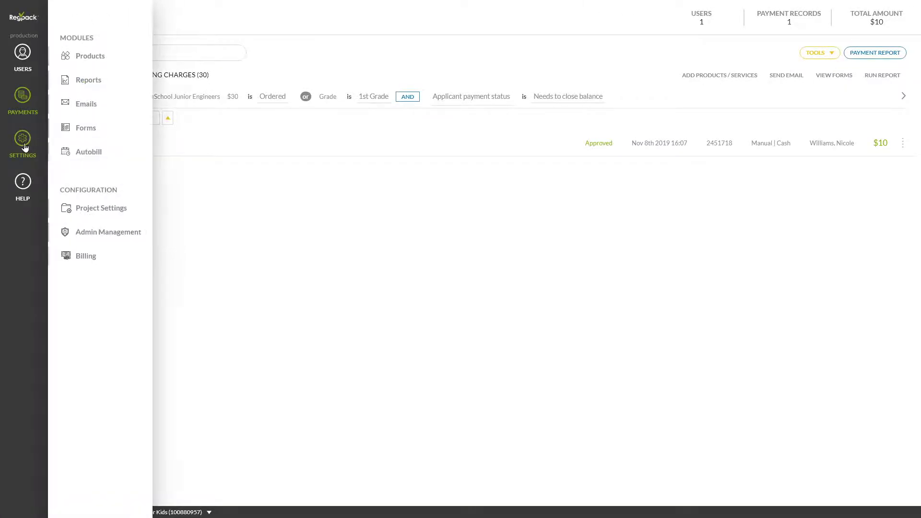
left_click(89, 57)
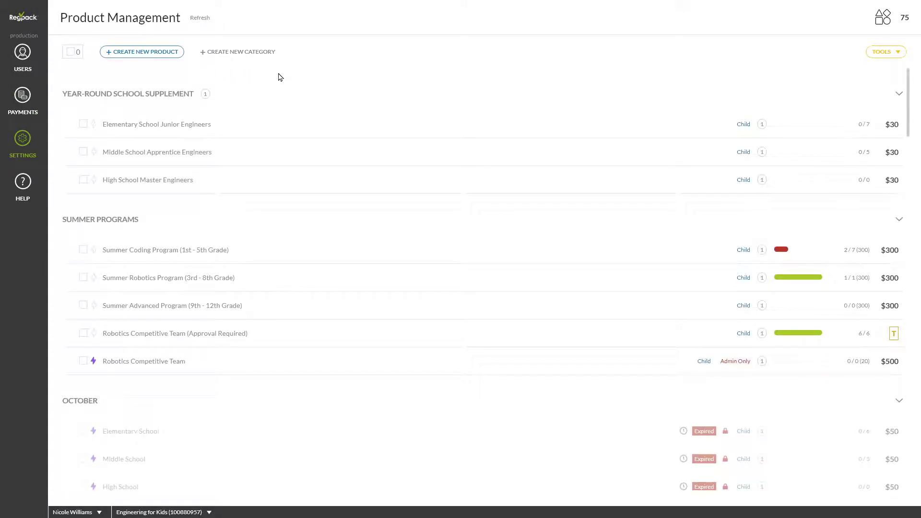
scroll(281, 79, "down", 4)
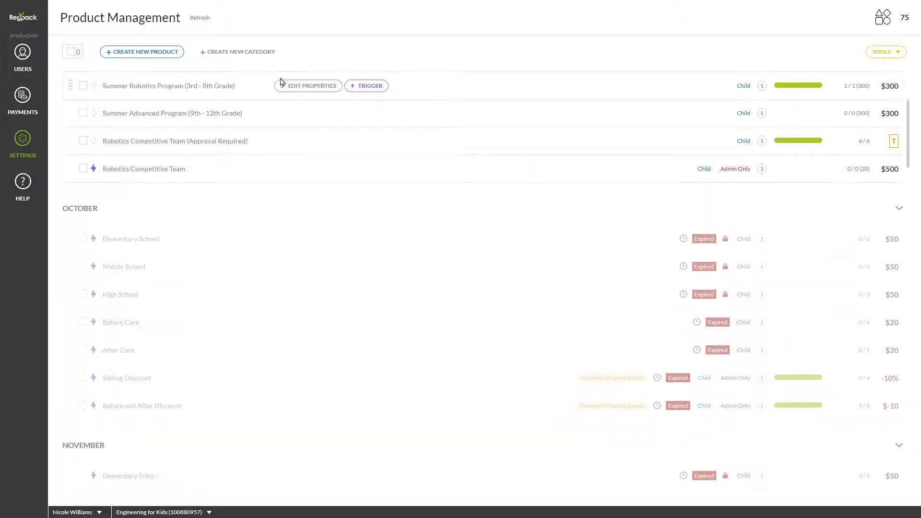
scroll(282, 81, "up", 4)
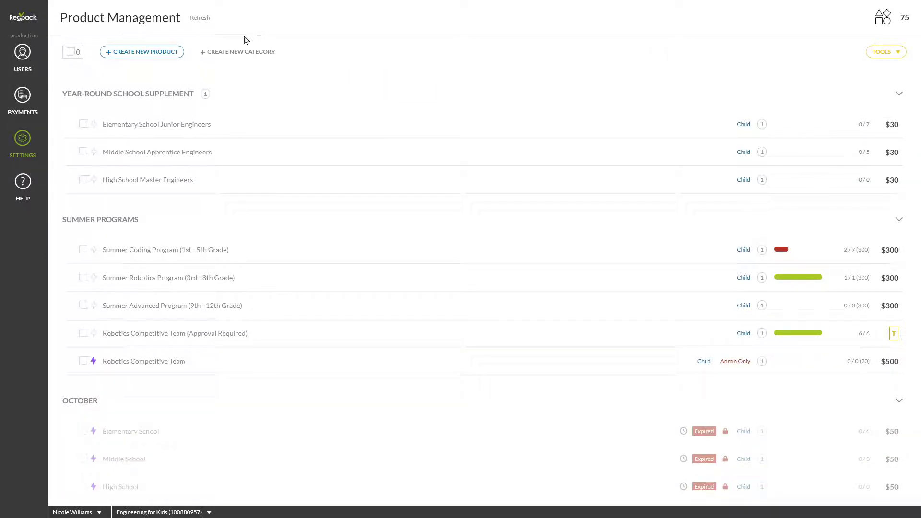
mouse_move(189, 125)
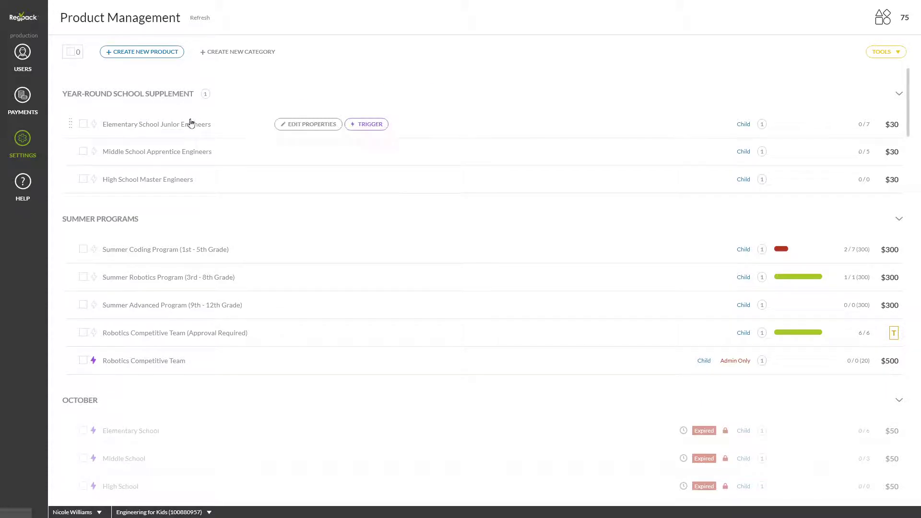
left_click(319, 125)
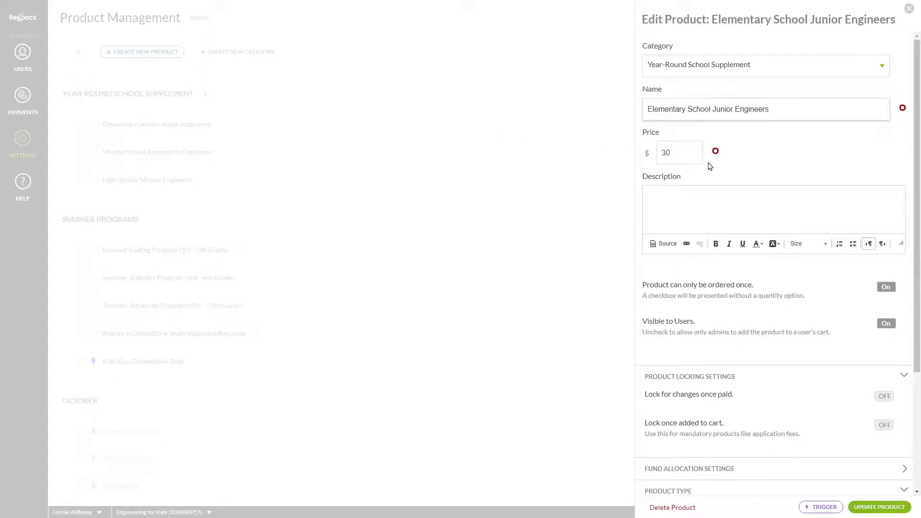
left_click(691, 197)
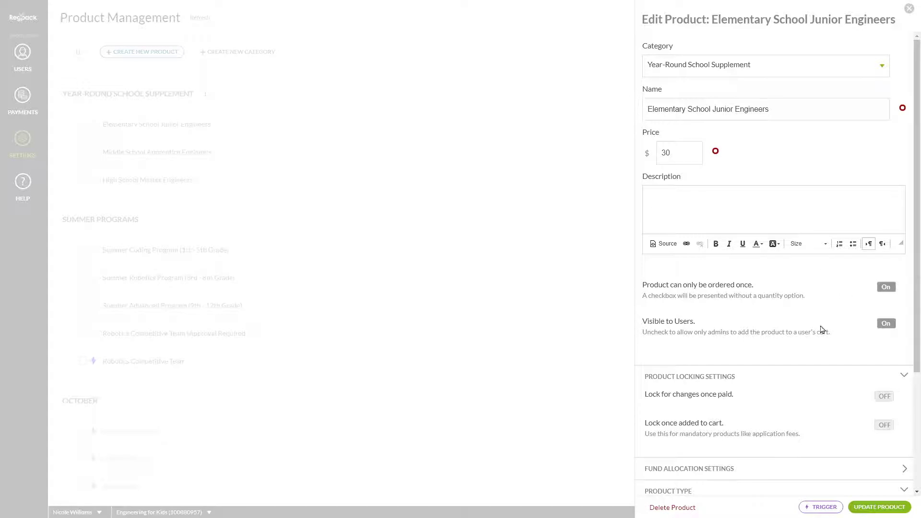
scroll(809, 325, "down", 3)
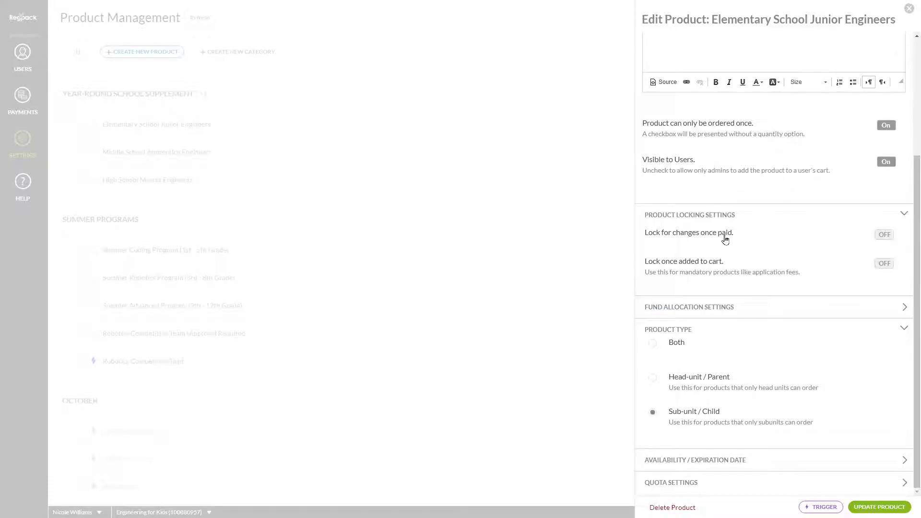
left_click(751, 313)
scroll(662, 330, "down", 2)
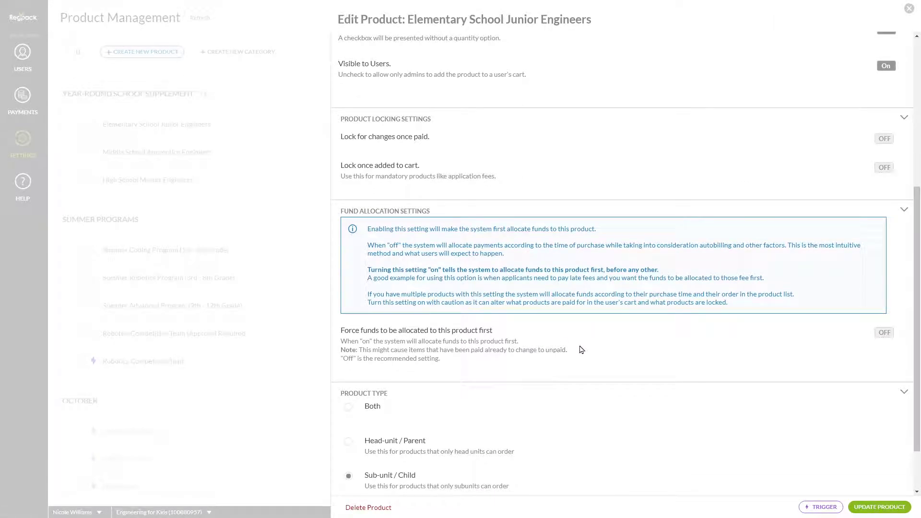
scroll(479, 400, "down", 1)
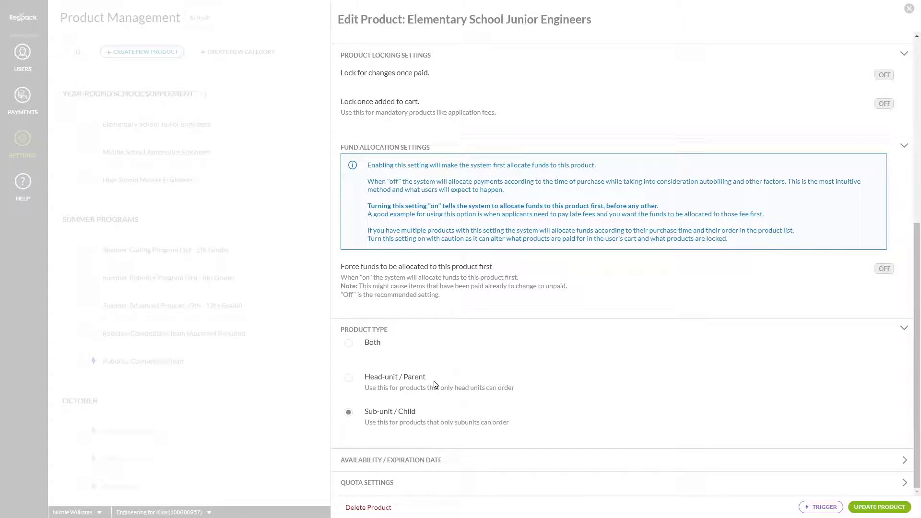
left_click(439, 460)
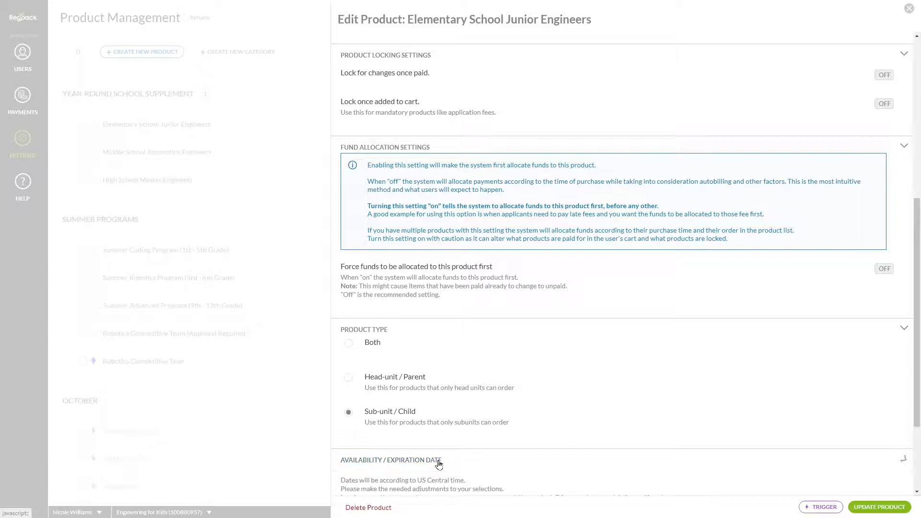
scroll(485, 424, "down", 2)
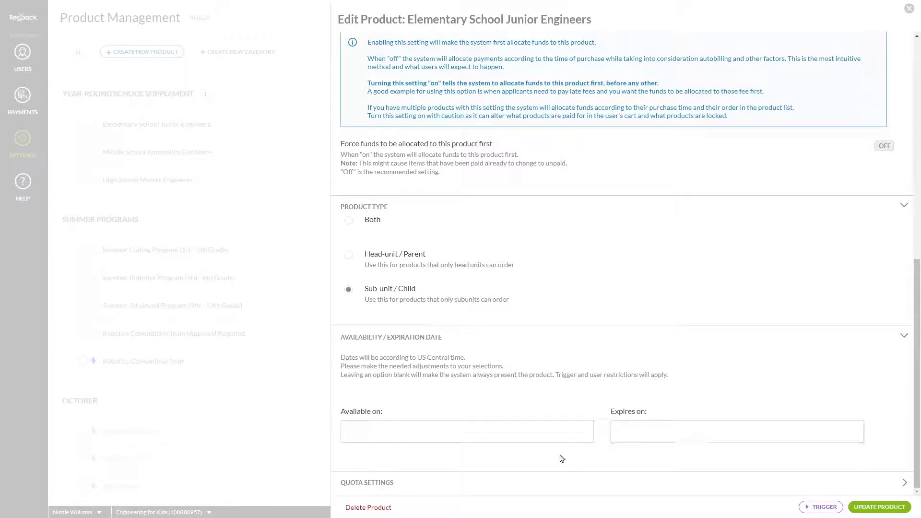
left_click(366, 482)
scroll(408, 454, "down", 1)
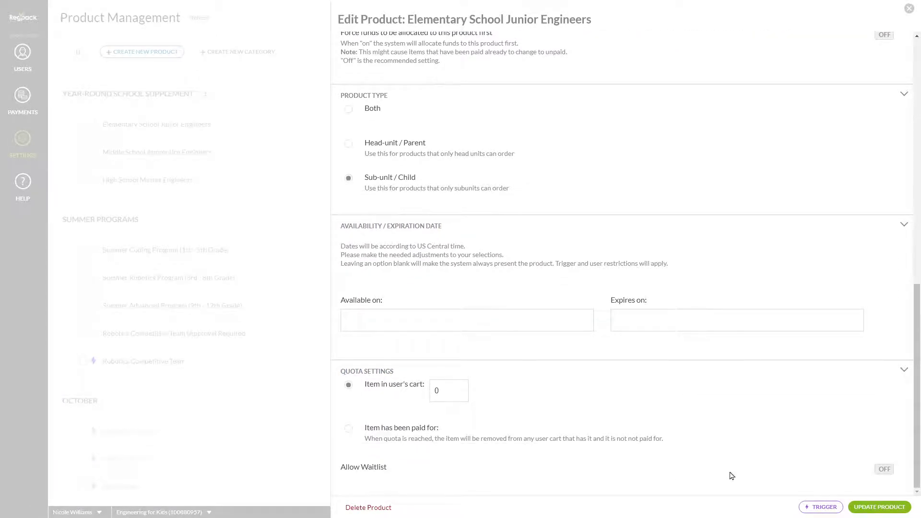
left_click(910, 8)
Start an 'add to cart and hide from others' trigger on Elementary School Junior Engineers.
mouse_move(306, 128)
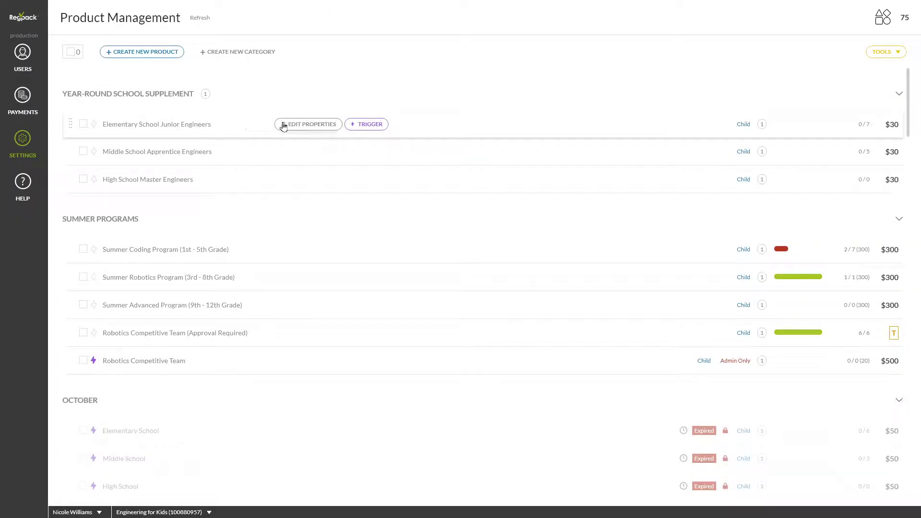
left_click(366, 126)
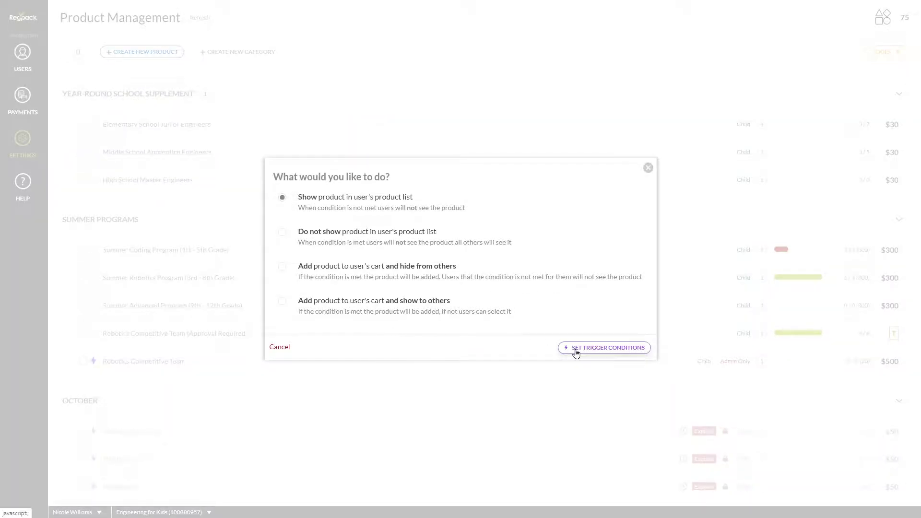
left_click(478, 276)
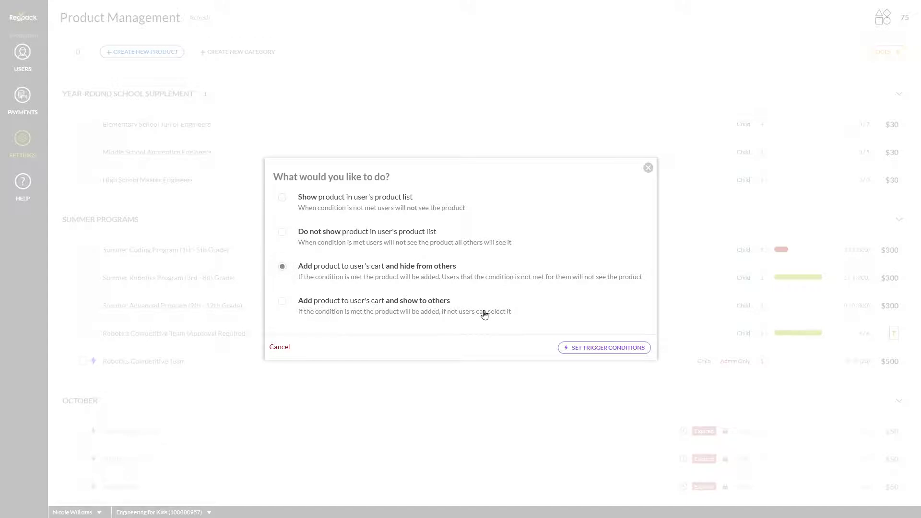
left_click(584, 347)
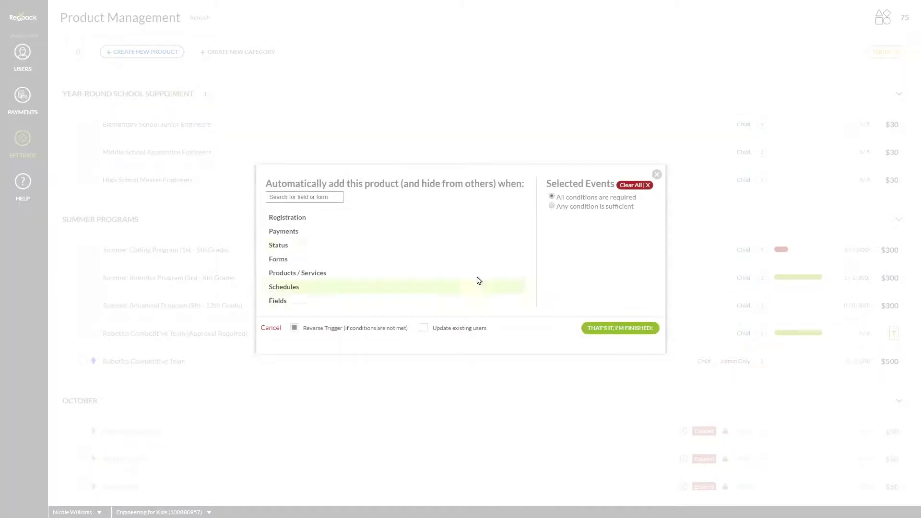
Discard the trigger and look through the Download Sales Report options under Tools.
left_click(657, 175)
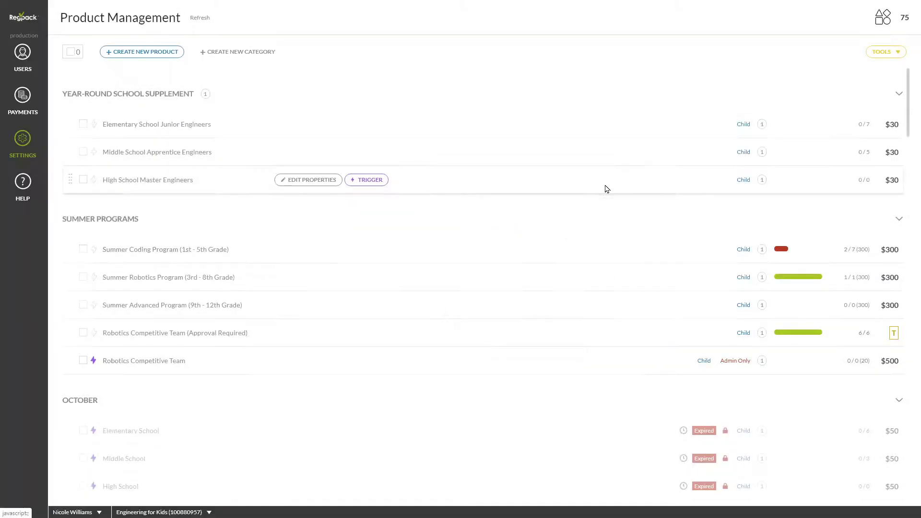
left_click(893, 53)
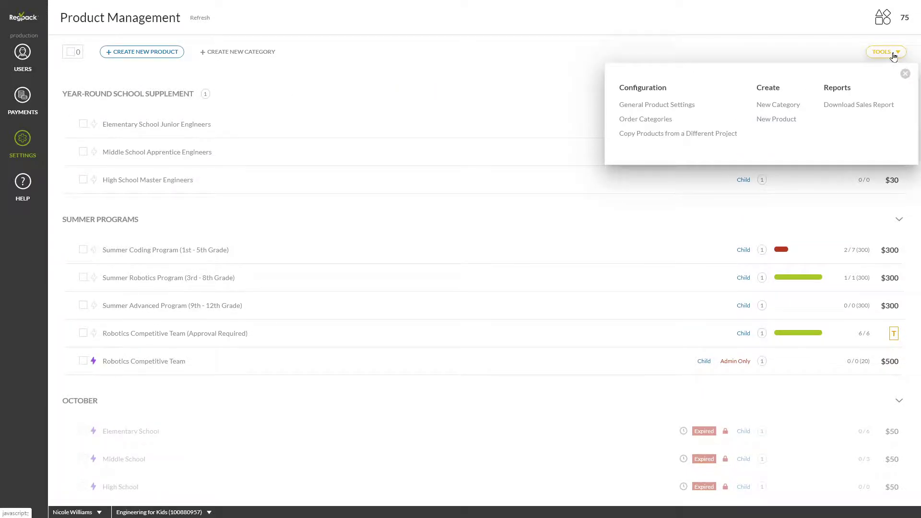
left_click(857, 106)
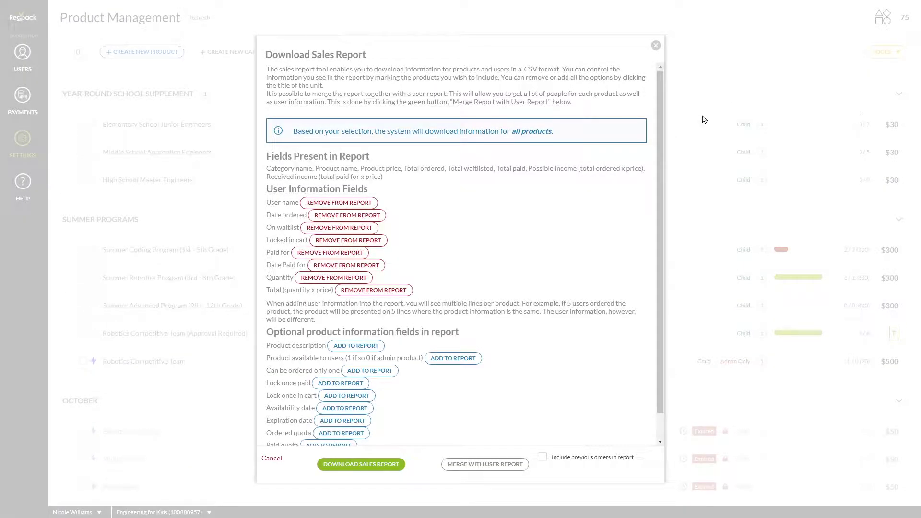
scroll(379, 210, "down", 2)
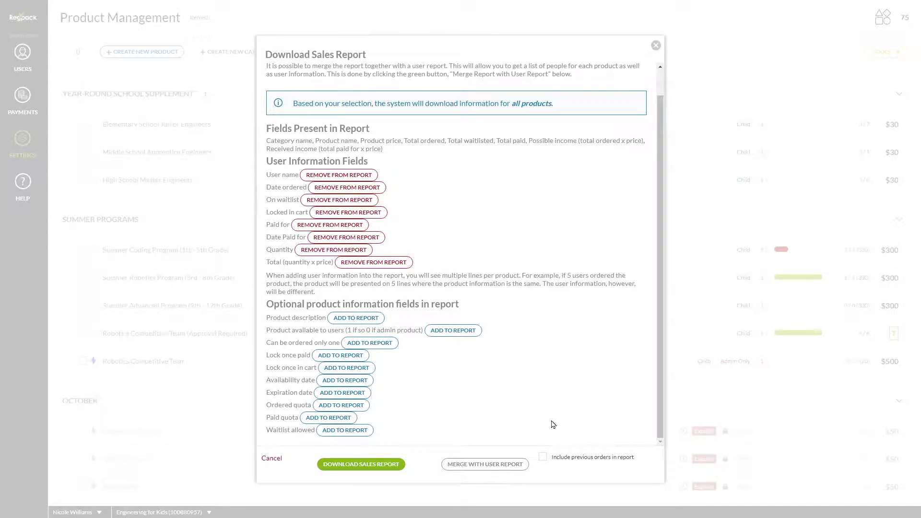
left_click(657, 48)
Go to Settings > Reports, begin a new report, then cancel it.
left_click(22, 139)
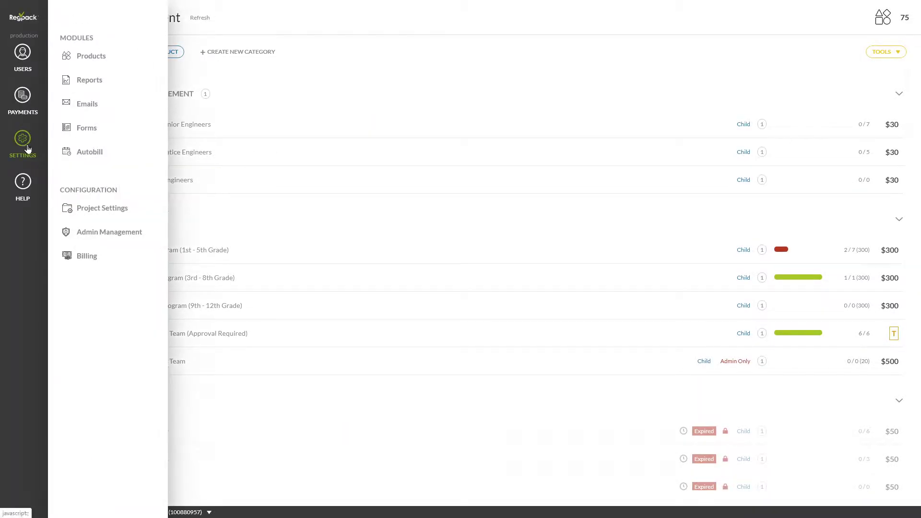
left_click(79, 87)
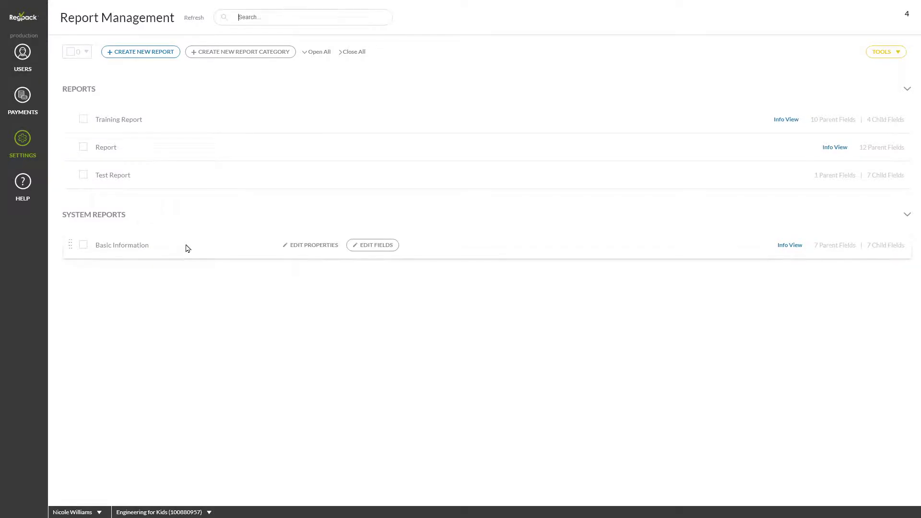
left_click(152, 55)
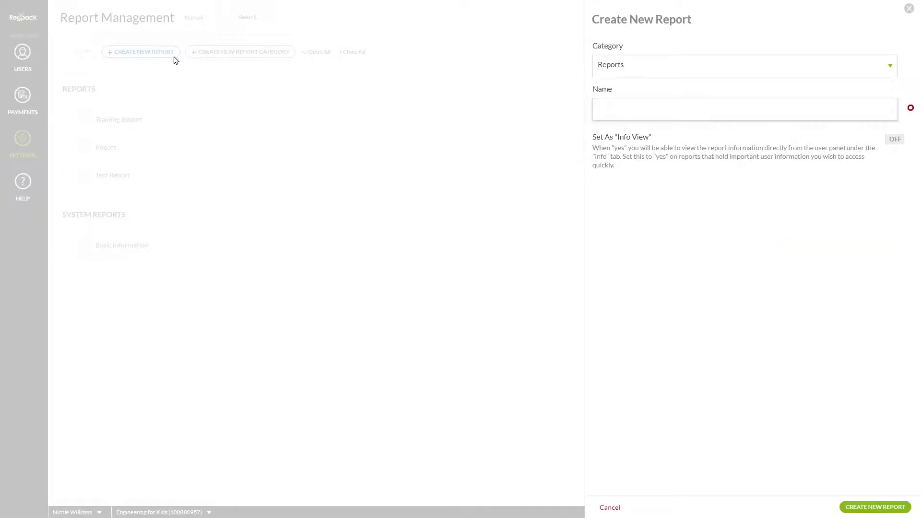
left_click(464, 96)
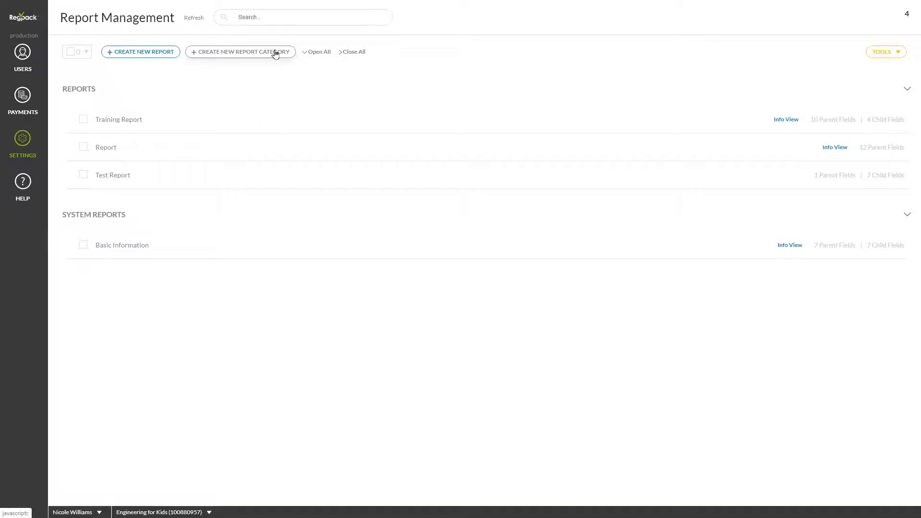
Open Edit Fields on Test Report and scroll through the Add / Remove Fields list.
mouse_move(146, 172)
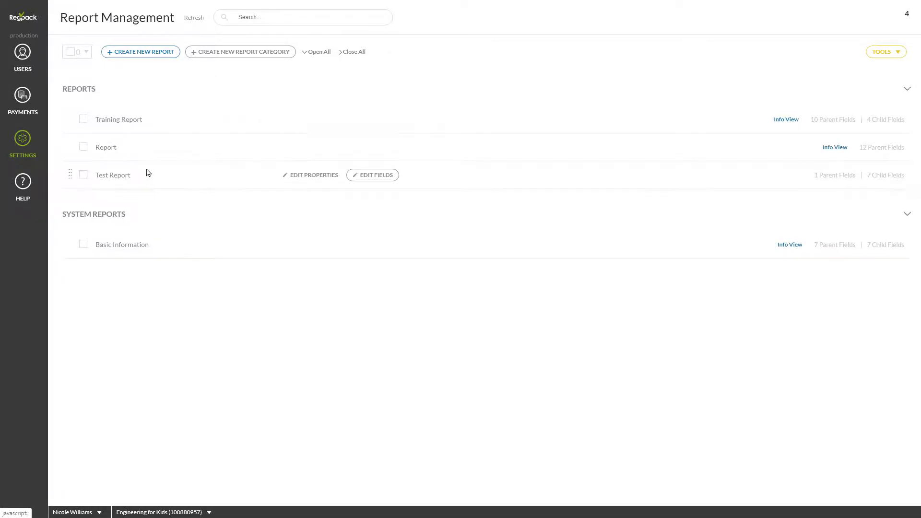
left_click(363, 176)
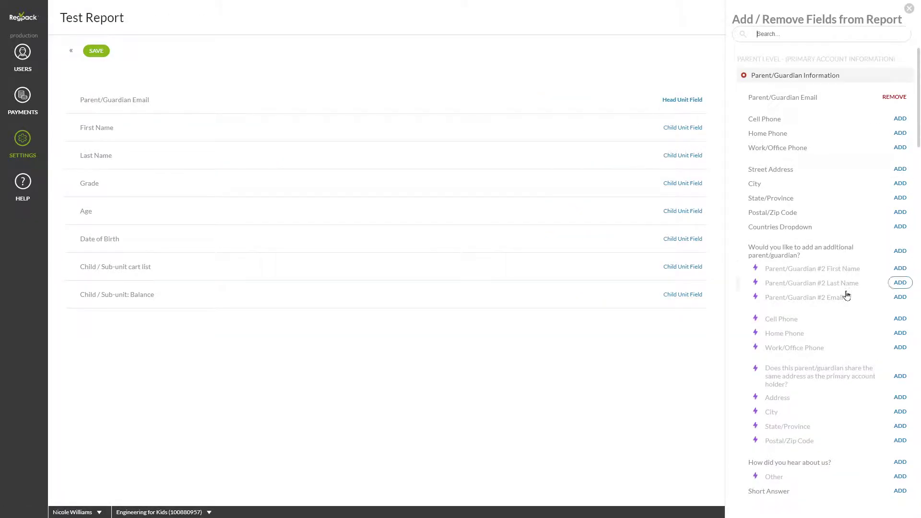
scroll(847, 295, "down", 10)
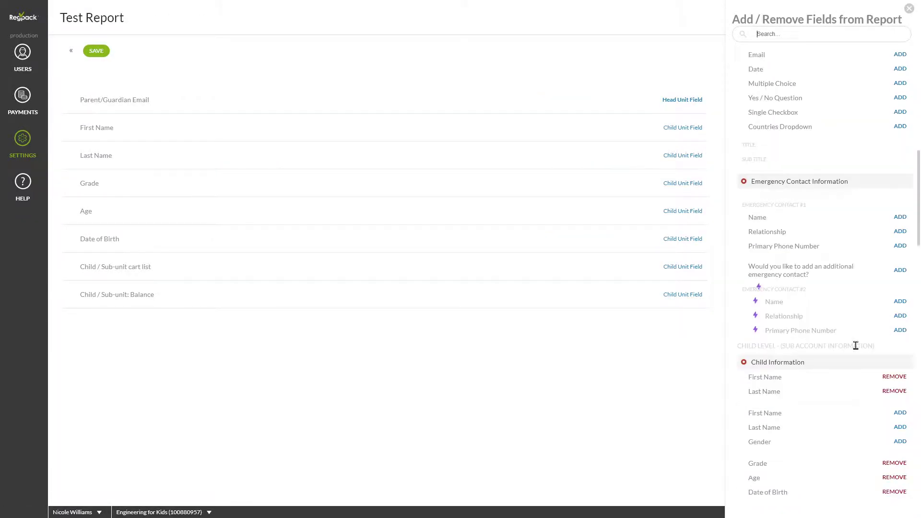
scroll(856, 349, "down", 1)
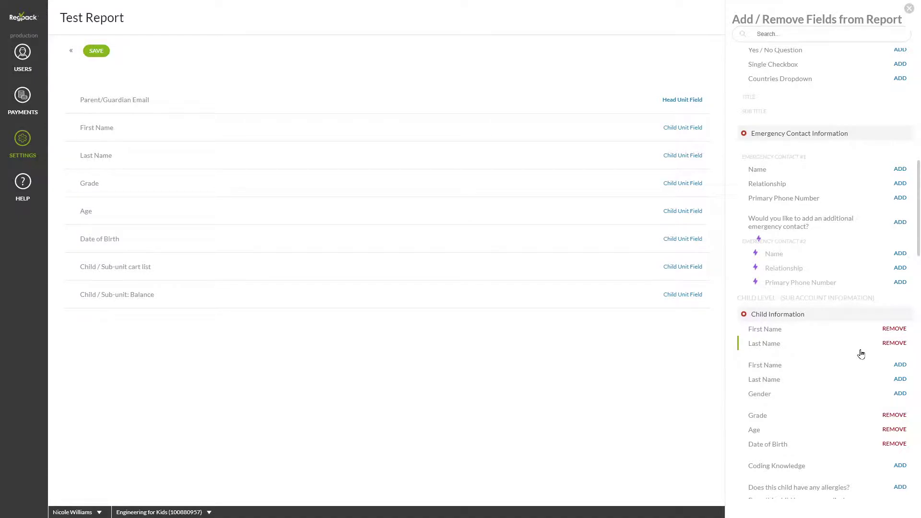
scroll(835, 268, "down", 10)
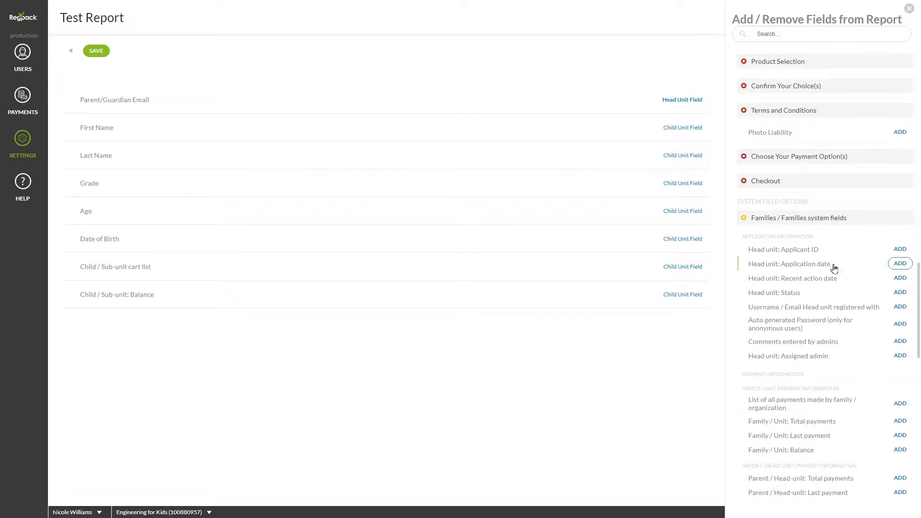
scroll(834, 269, "down", 4)
scroll(833, 272, "up", 2)
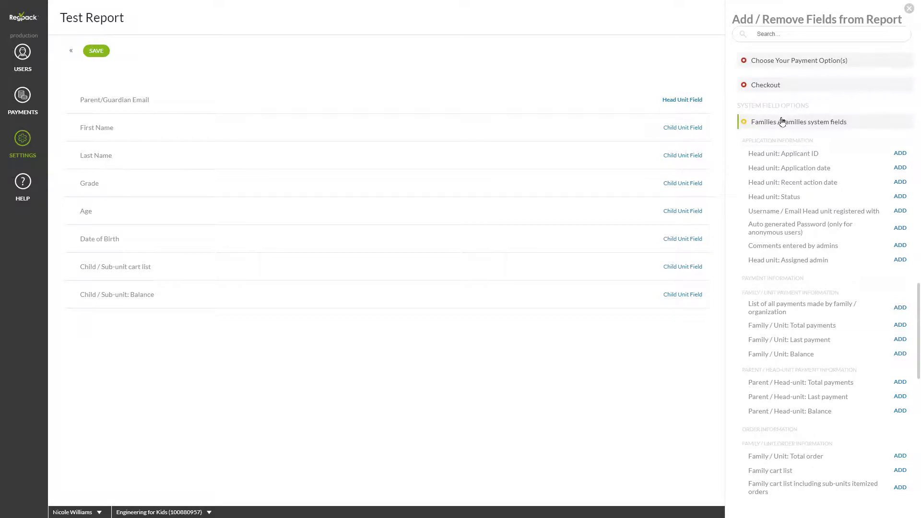
scroll(804, 214, "down", 9)
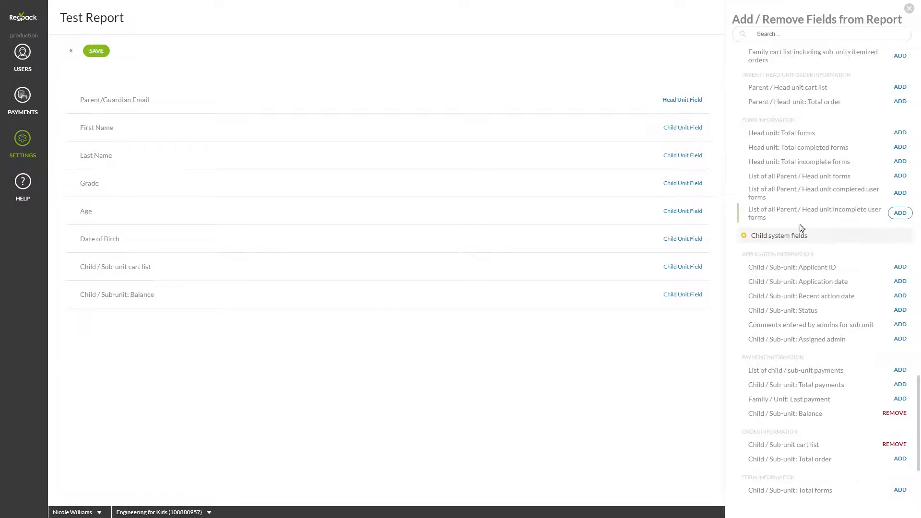
scroll(832, 243, "down", 2)
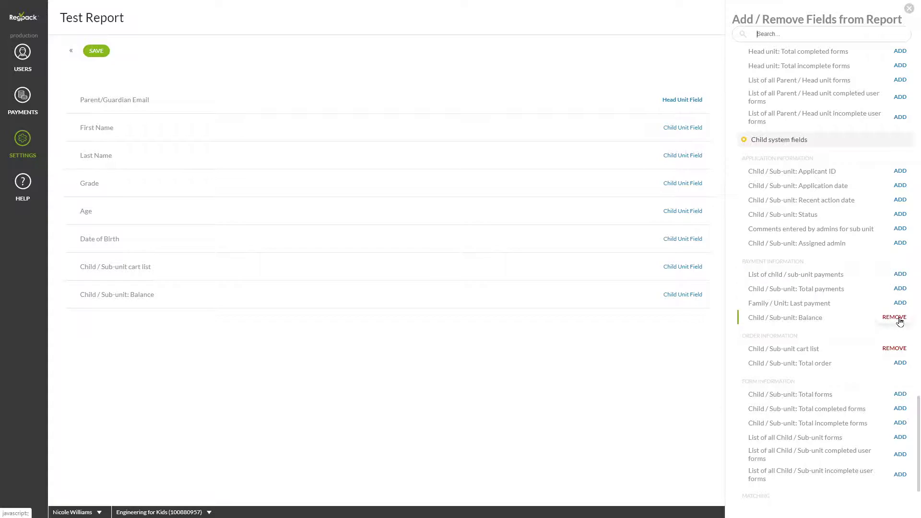
Open the Account Created email from Email Management, close its tokens panel, and go back to the list.
left_click(44, 150)
left_click(95, 109)
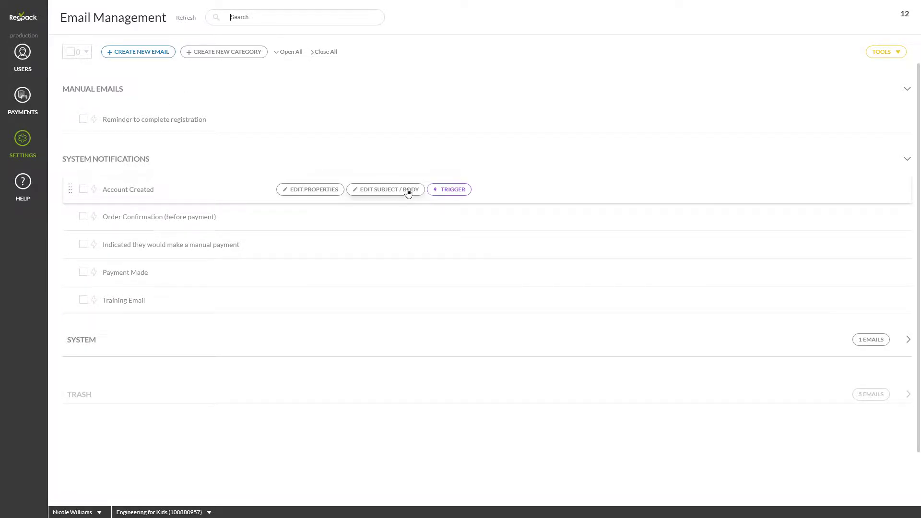
left_click(398, 191)
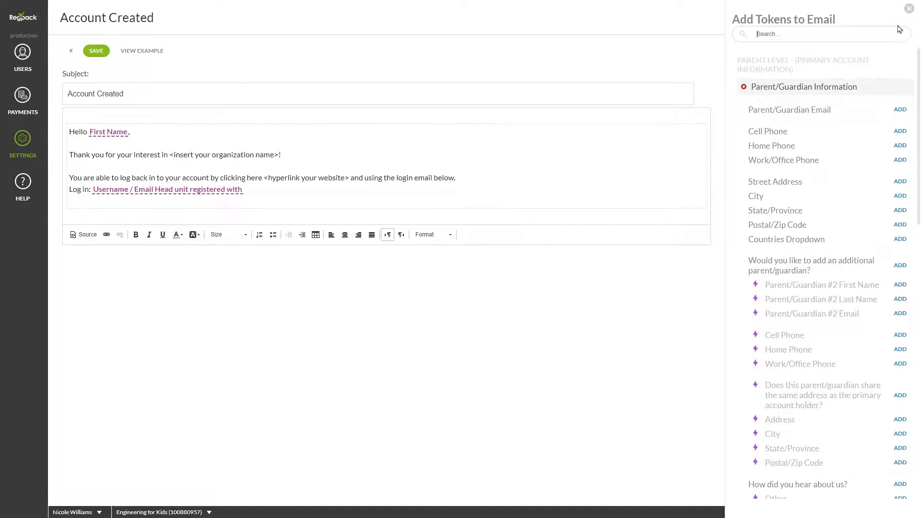
left_click(909, 8)
left_click(72, 51)
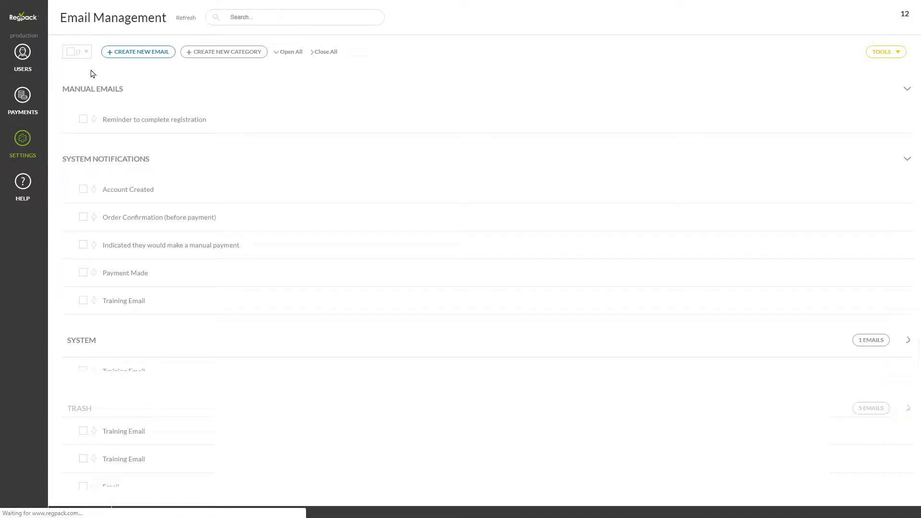
mouse_move(165, 186)
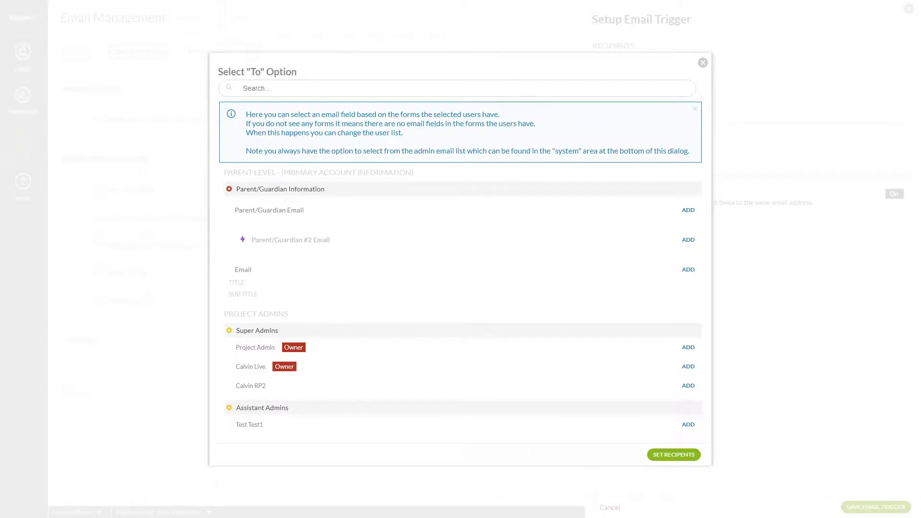
left_click(702, 64)
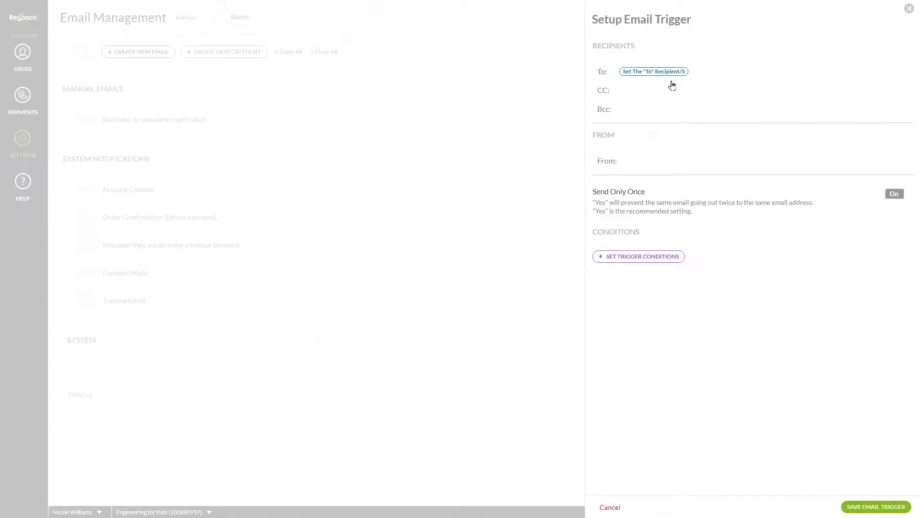
left_click(659, 262)
left_click(596, 183)
left_click(909, 8)
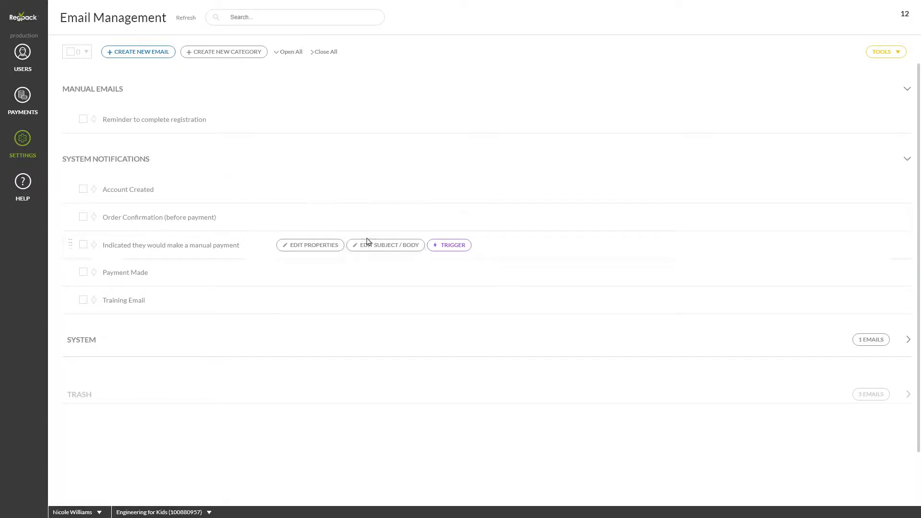
Add Date, Multiple Choice, Yes / No Question and Single Checkbox tokens to the Training Email's last bullet.
left_click(373, 300)
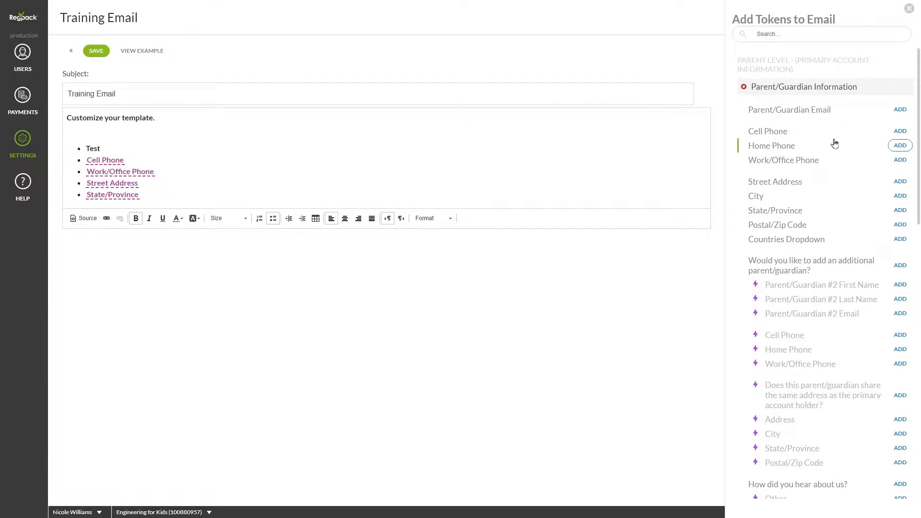
scroll(833, 158, "down", 5)
scroll(841, 207, "down", 3)
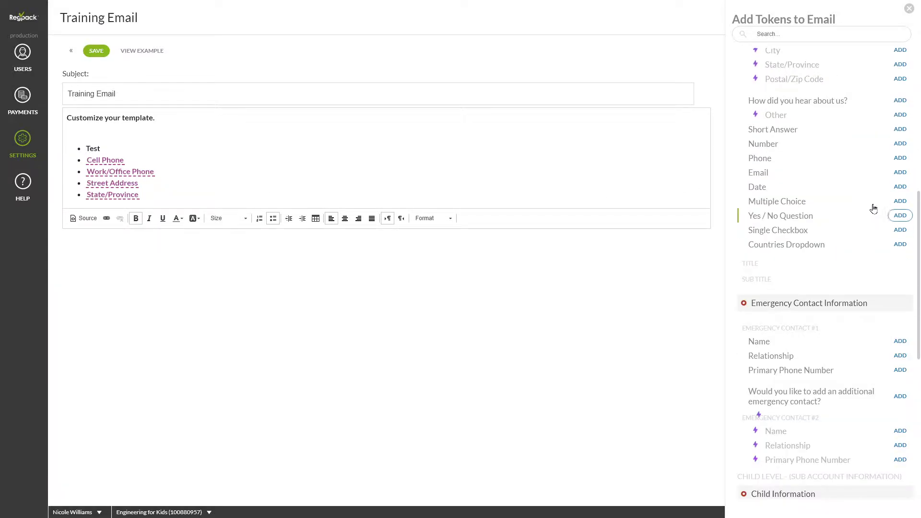
left_click(900, 187)
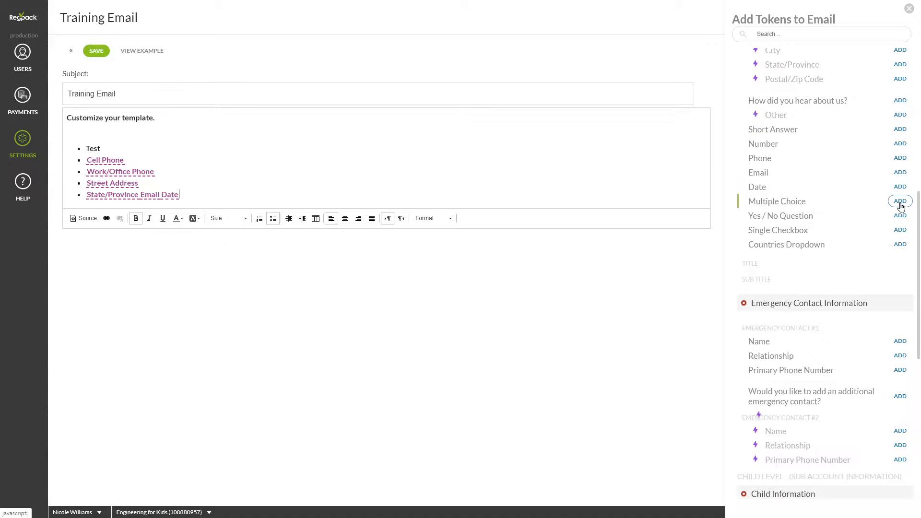
left_click(900, 202)
left_click(901, 215)
left_click(900, 231)
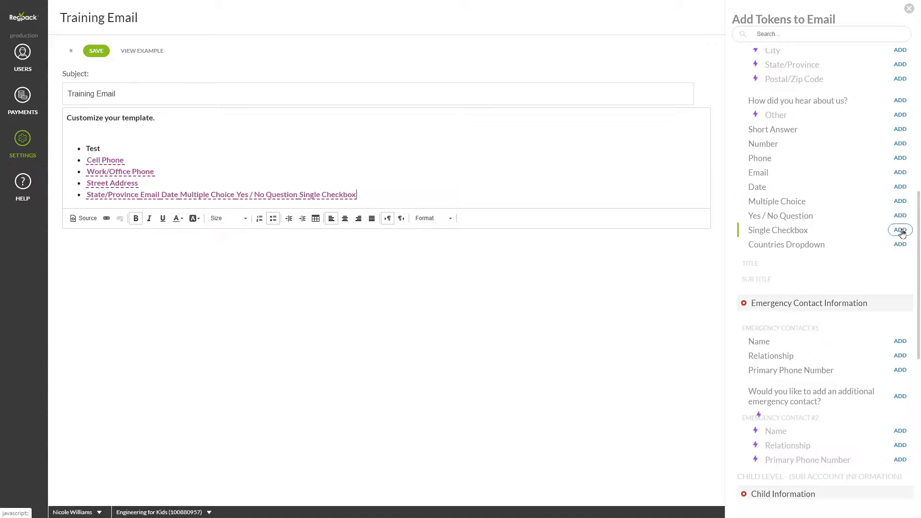
Search the token list for 'email' to include the Email token, then close the token panel.
left_click(790, 33)
type("email")
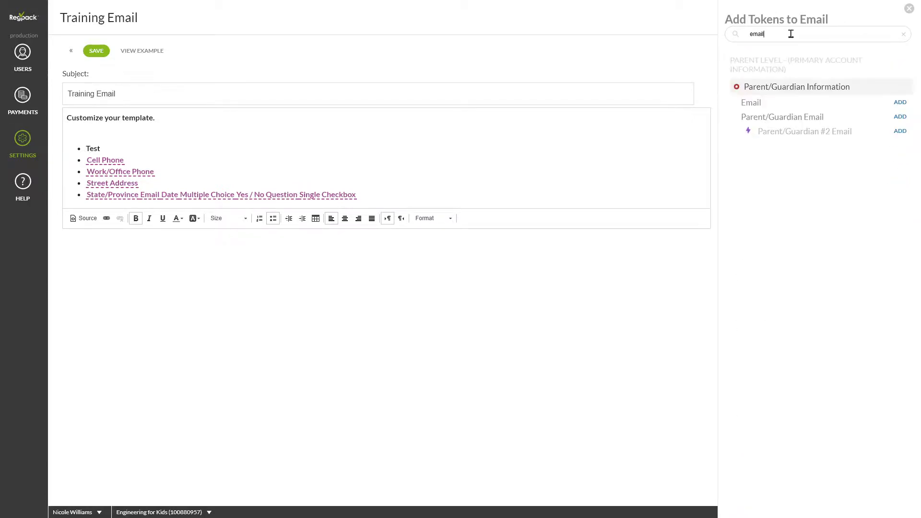
left_click(907, 12)
Go to Settings > Forms and expand the SYSTEM category to browse its forms.
left_click(34, 151)
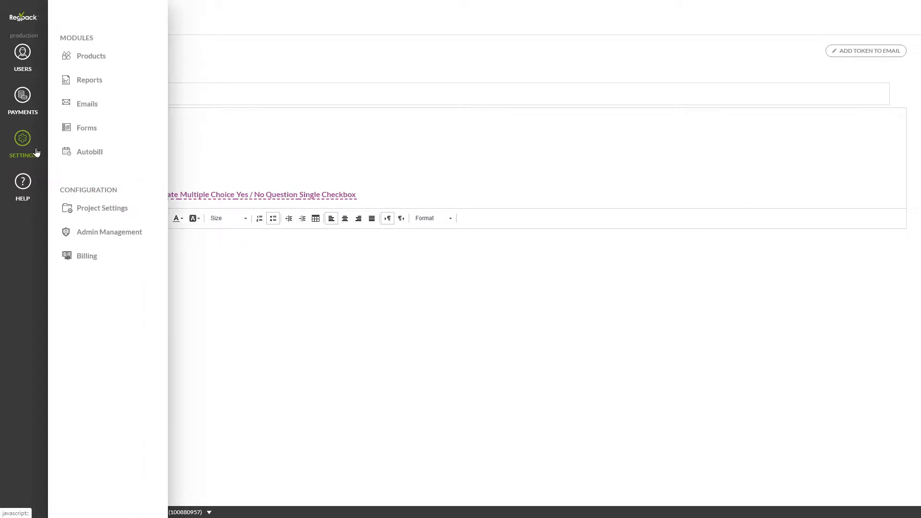
left_click(87, 129)
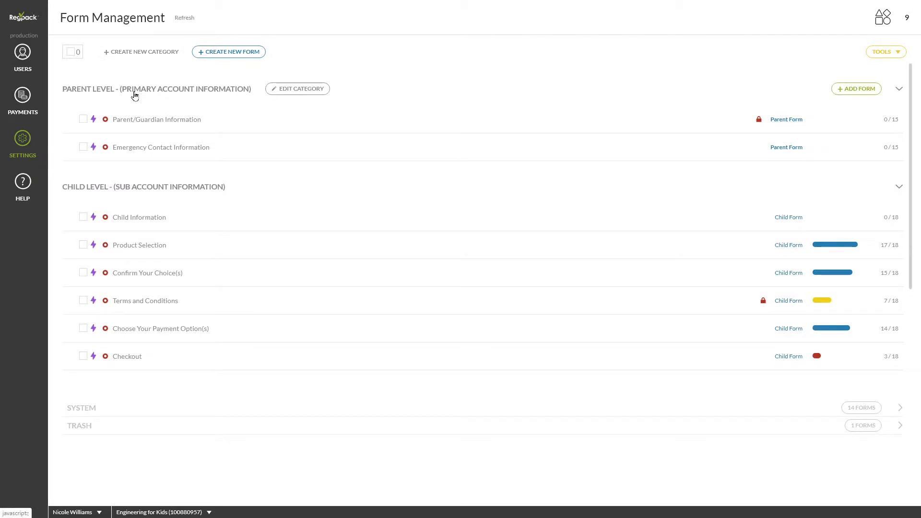
mouse_move(140, 156)
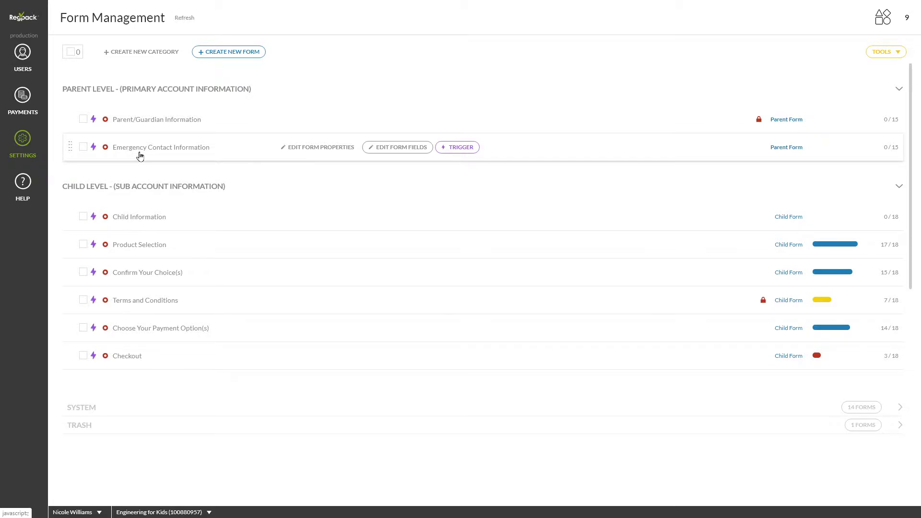
left_click(87, 411)
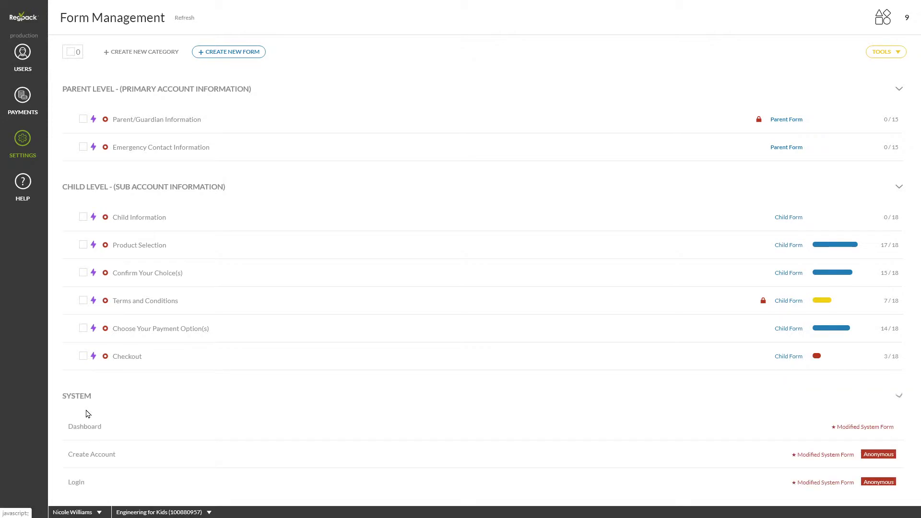
scroll(88, 410, "down", 7)
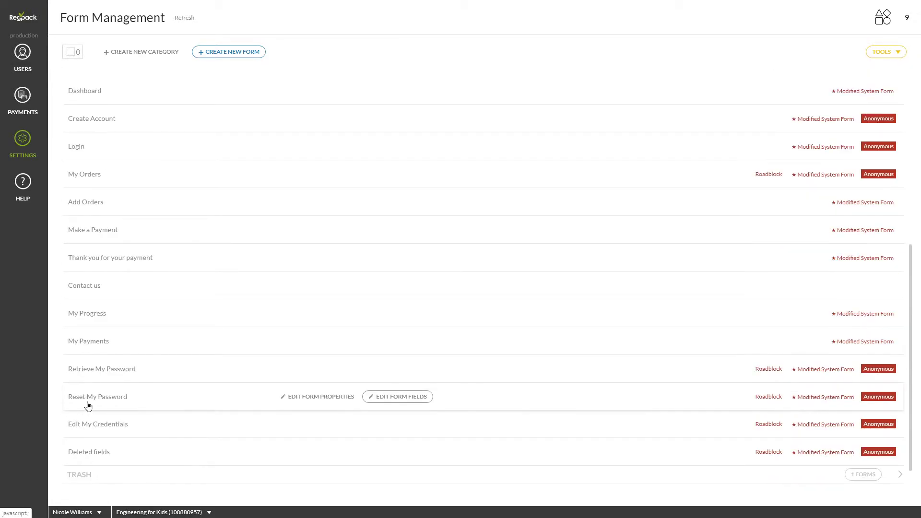
scroll(88, 407, "down", 1)
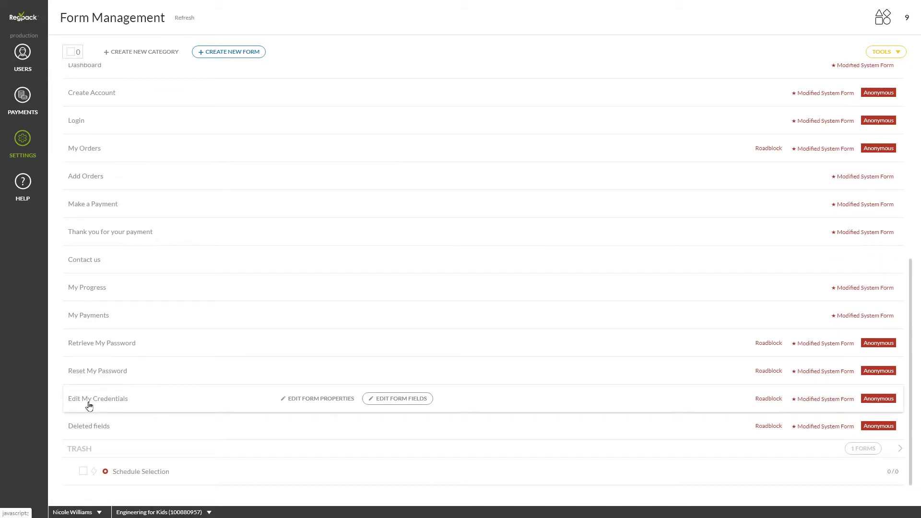
scroll(89, 406, "up", 8)
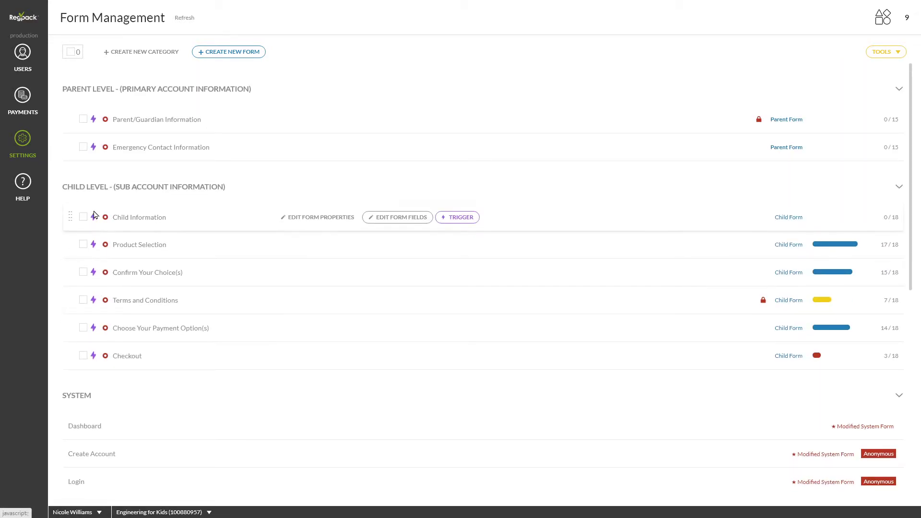
left_click(143, 329)
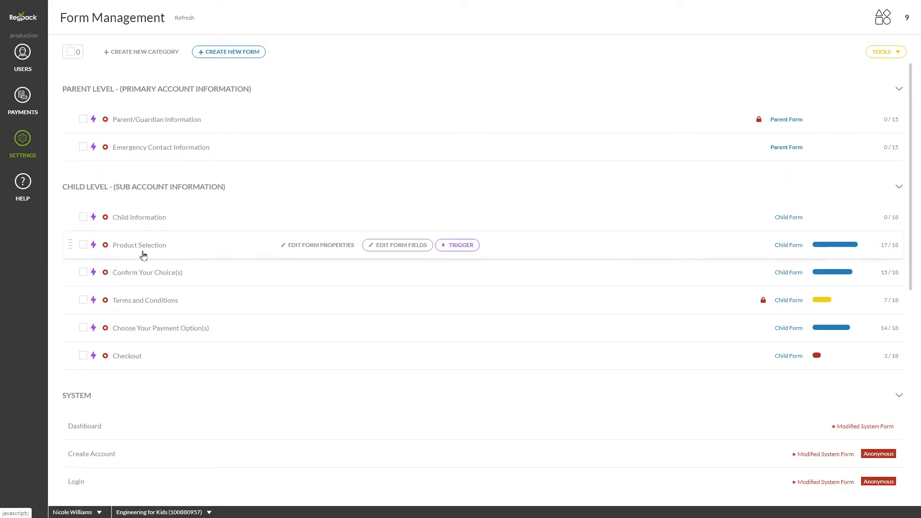
left_click(94, 121)
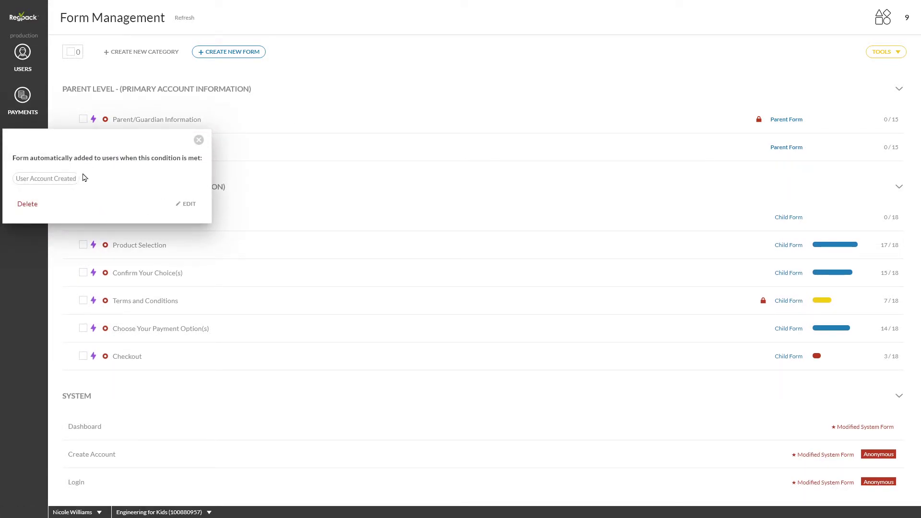
left_click_drag(74, 179, 14, 187)
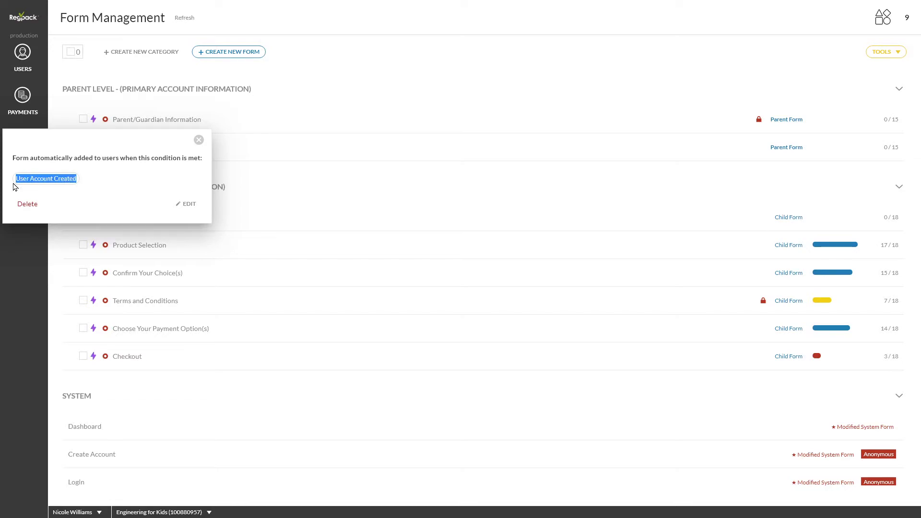
left_click(198, 140)
left_click(94, 217)
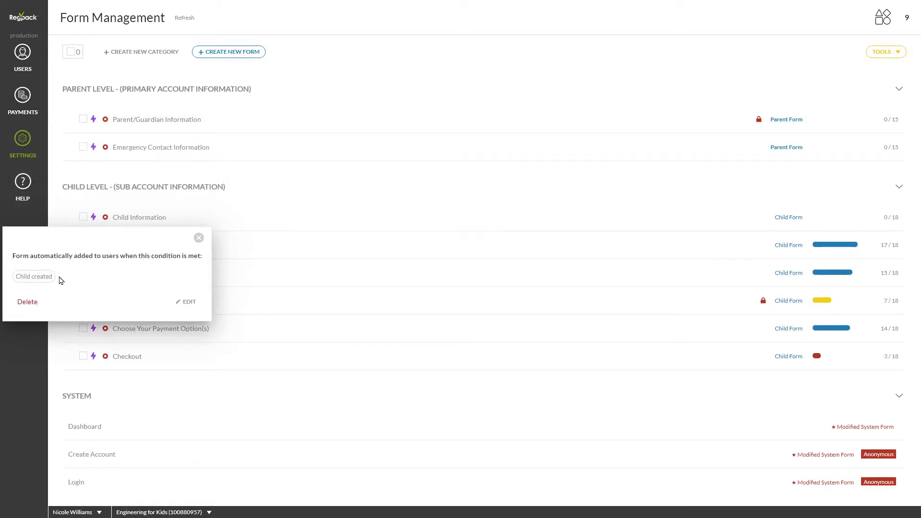
left_click_drag(55, 277, 25, 278)
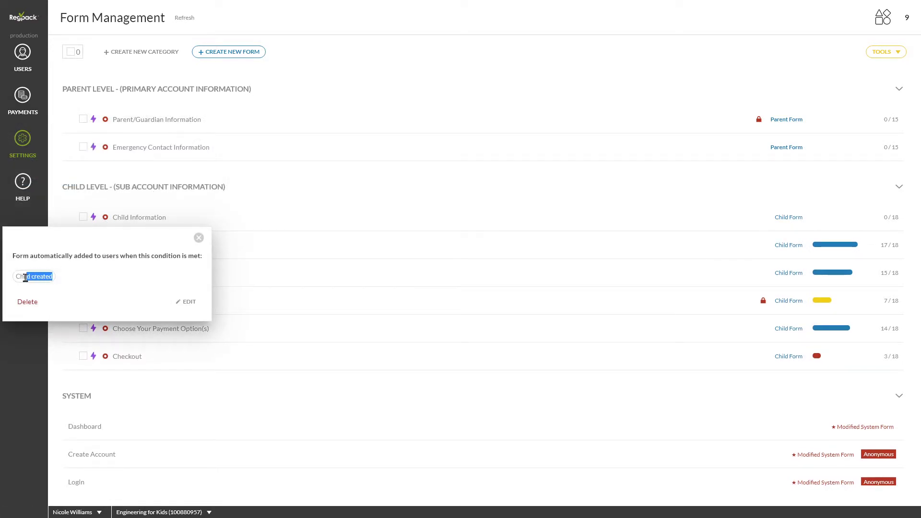
left_click(198, 238)
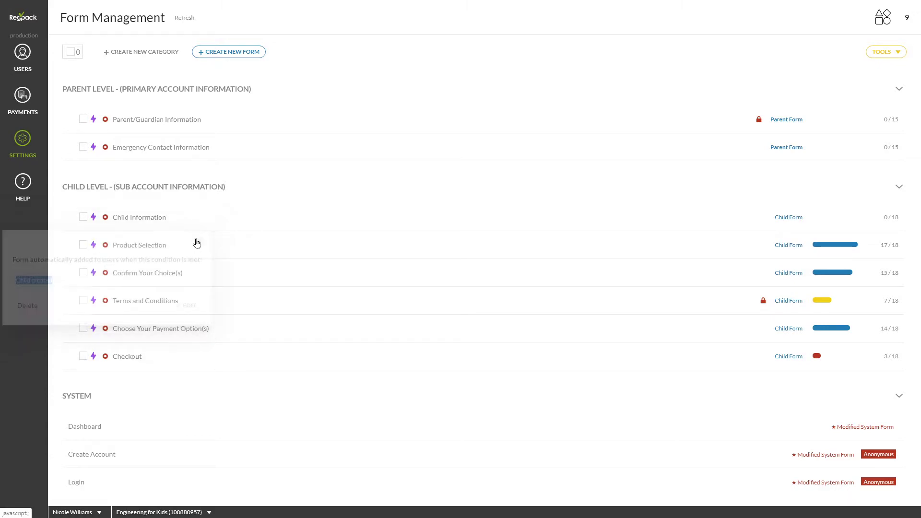
left_click(444, 217)
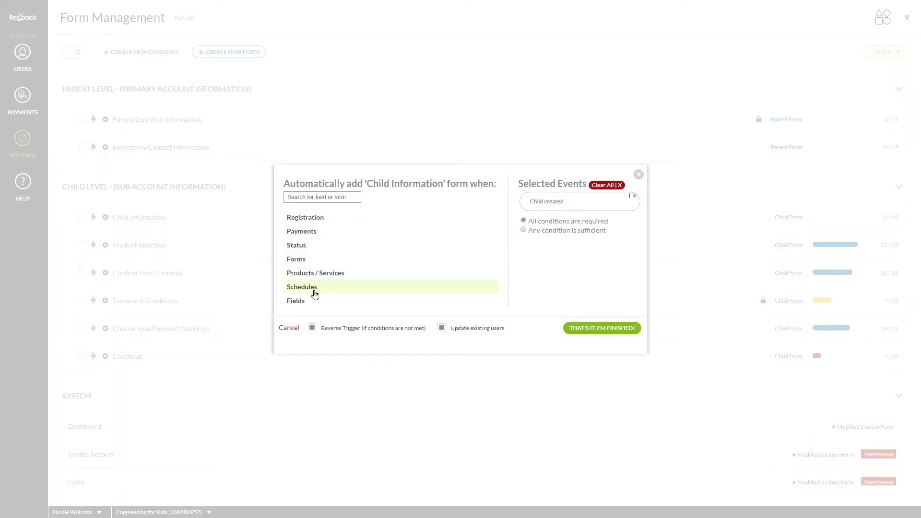
left_click(638, 181)
mouse_move(364, 226)
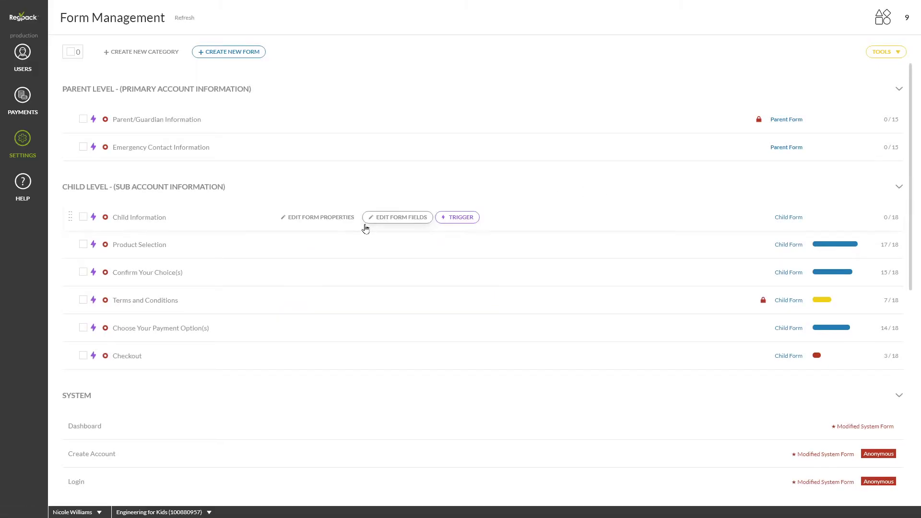
Review the Child Information form's Date of Birth field, save the form and return to the forms list.
left_click(399, 217)
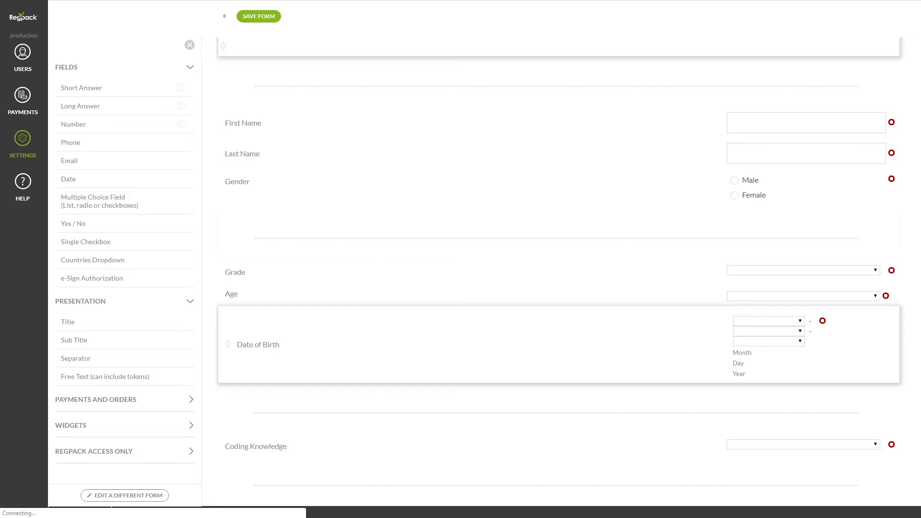
left_click(399, 318)
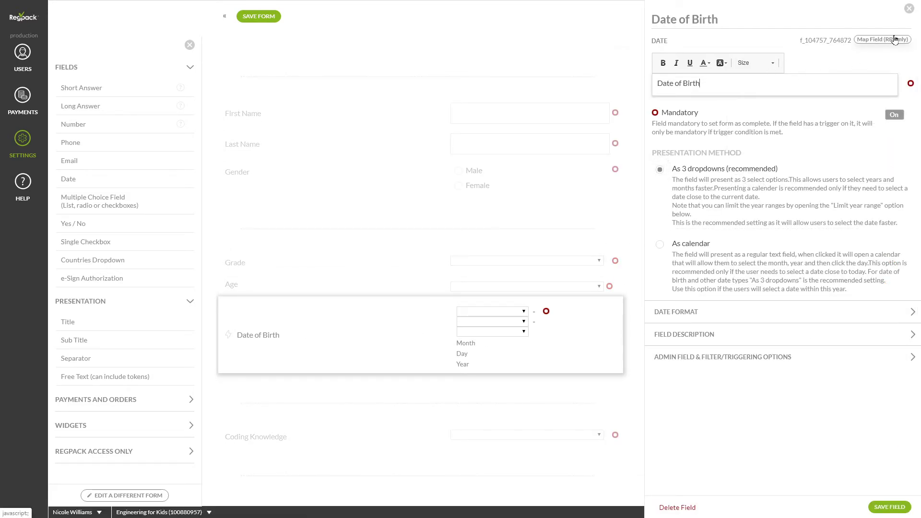
left_click(909, 8)
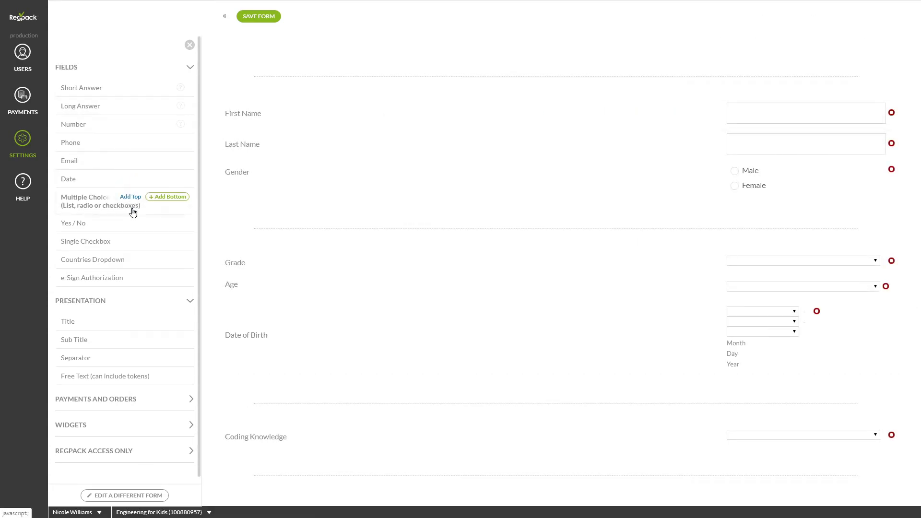
mouse_move(125, 232)
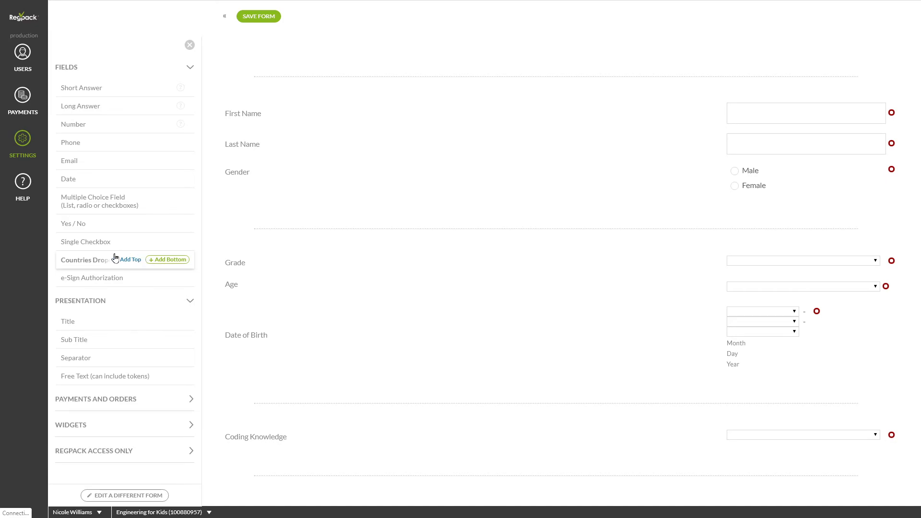
left_click(259, 16)
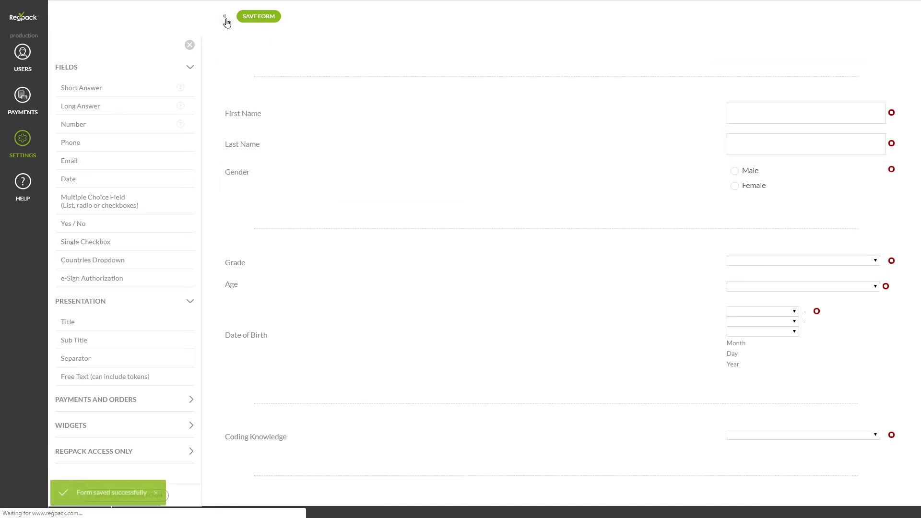
left_click(224, 17)
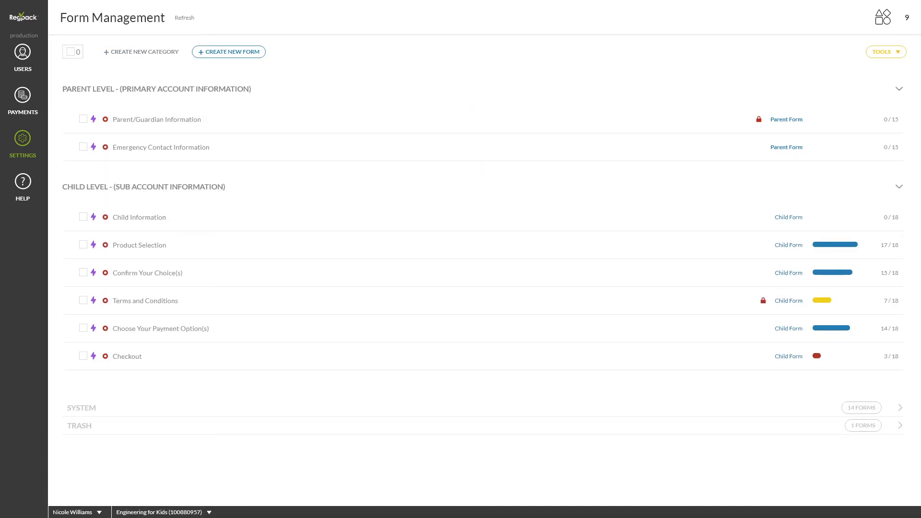